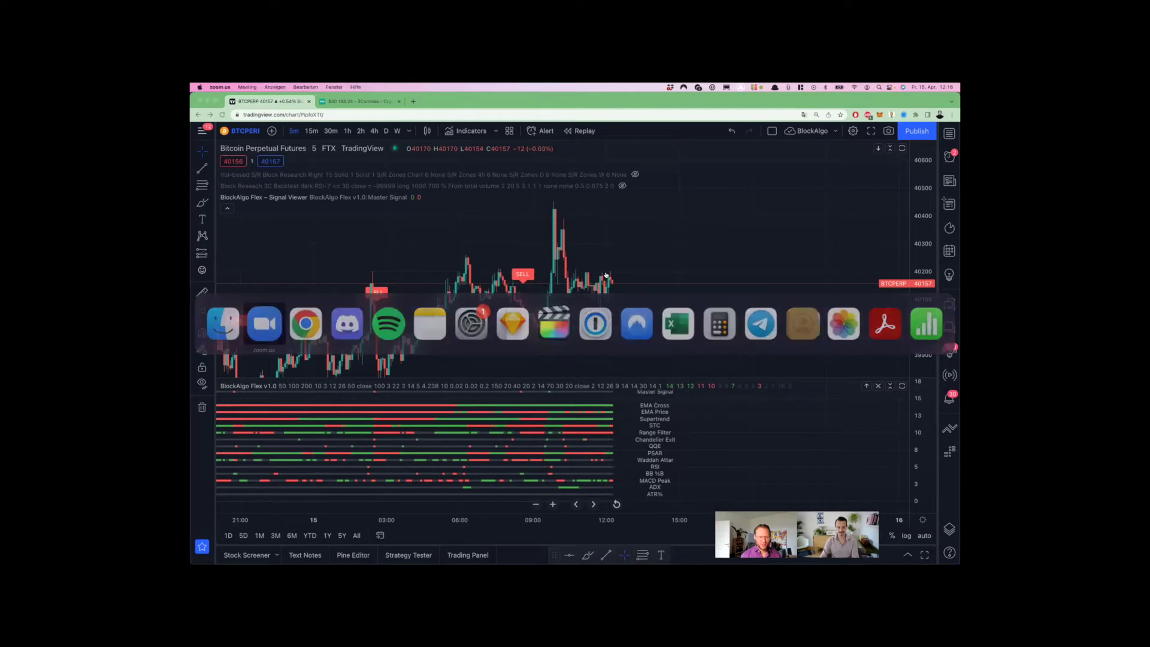
Bring Discord up over the chart and open the Block Research vip-access channel
left_click(347, 324)
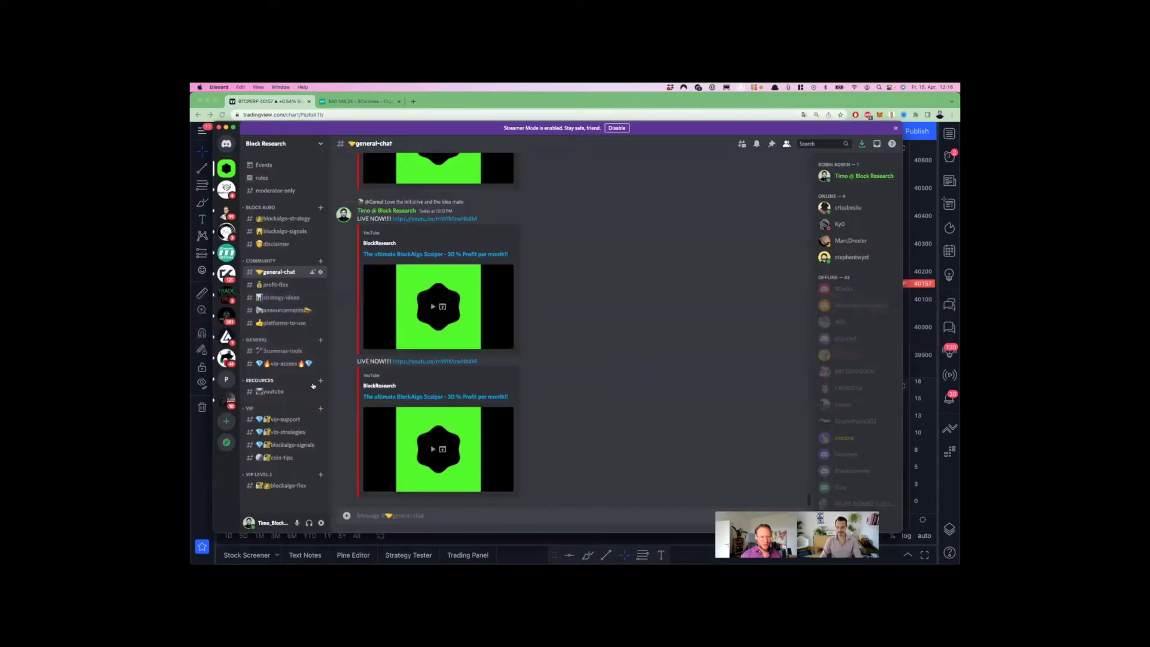
left_click(283, 363)
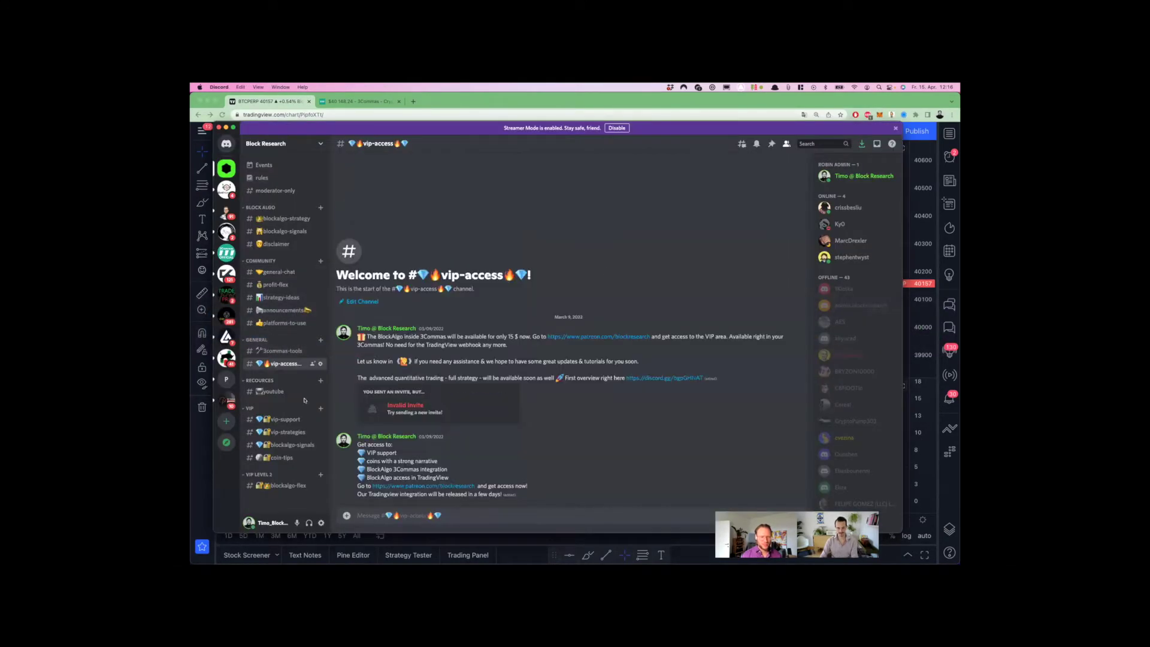
Follow the patreon.com/blockresearch link and scroll through the membership tiers
left_click(426, 487)
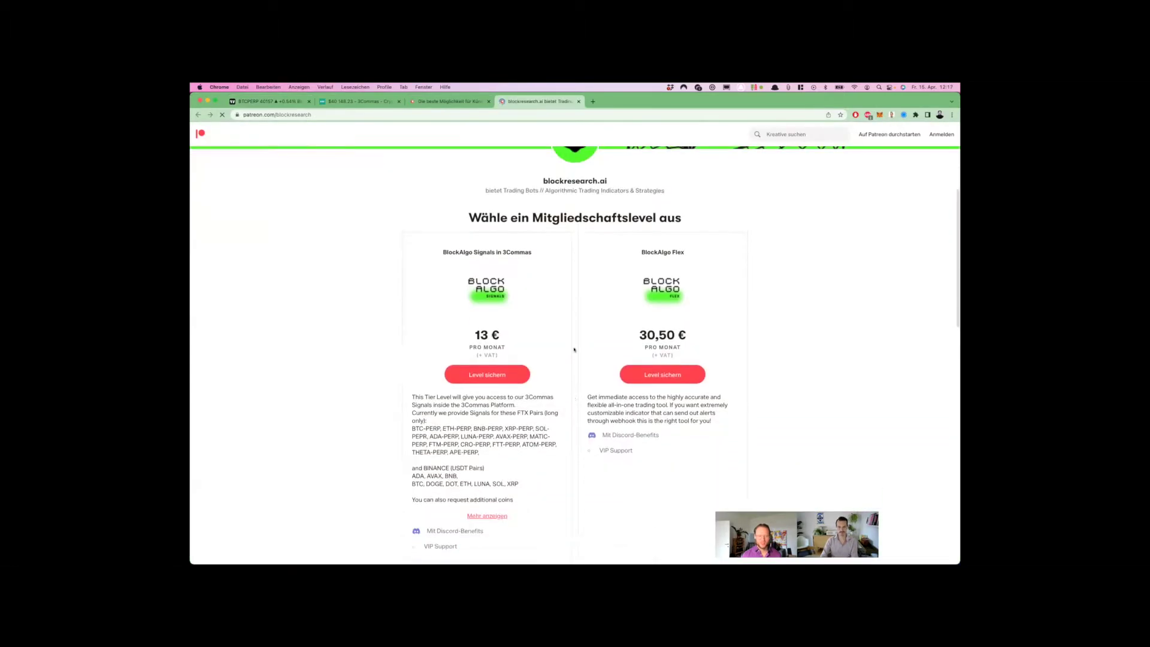
scroll(527, 341, "down", 2)
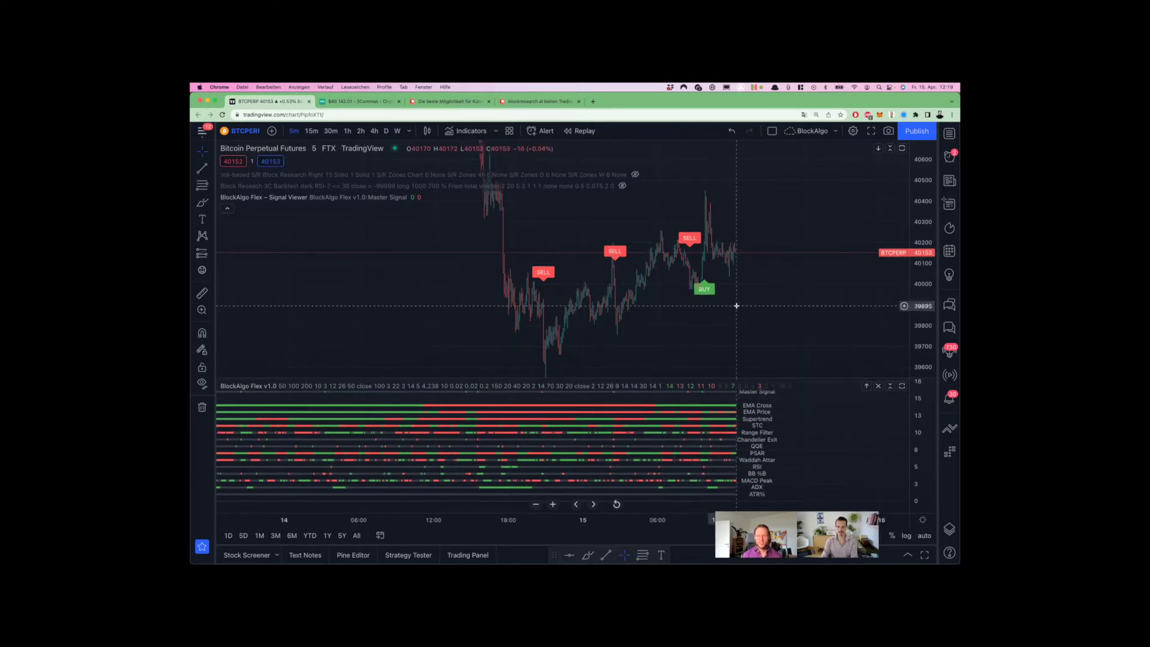
Zoom into the chart and measure the 267-point rise from the BUY candle to the spike high
scroll(660, 328, "up", 3)
scroll(660, 328, "up", 2)
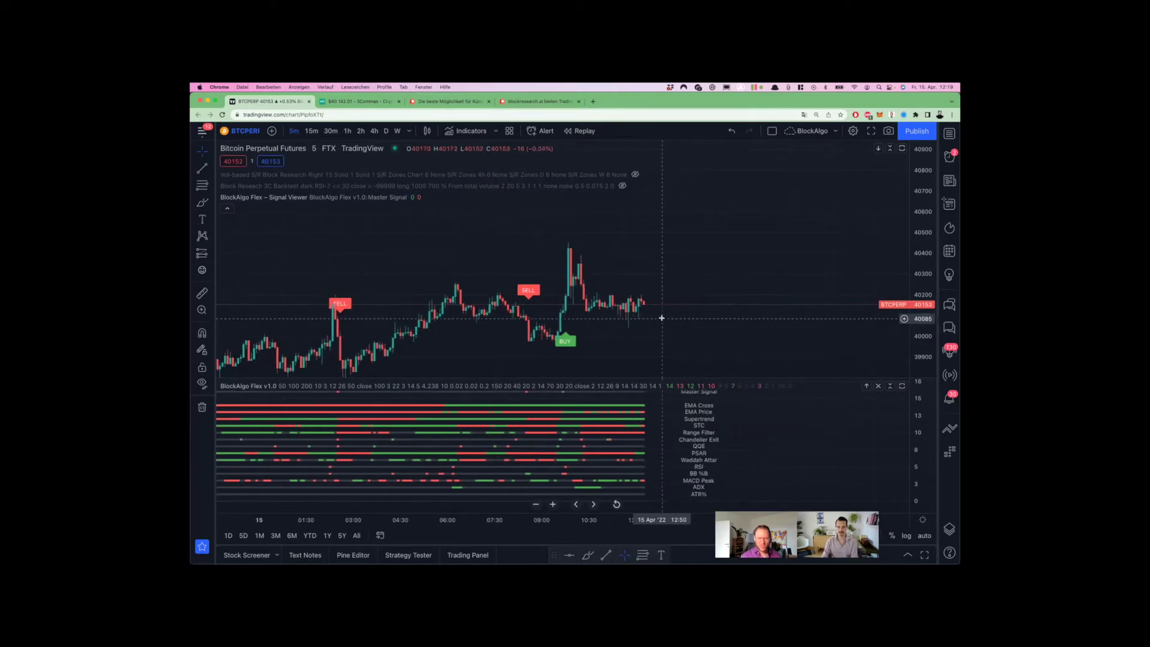
scroll(743, 311, "up", 2)
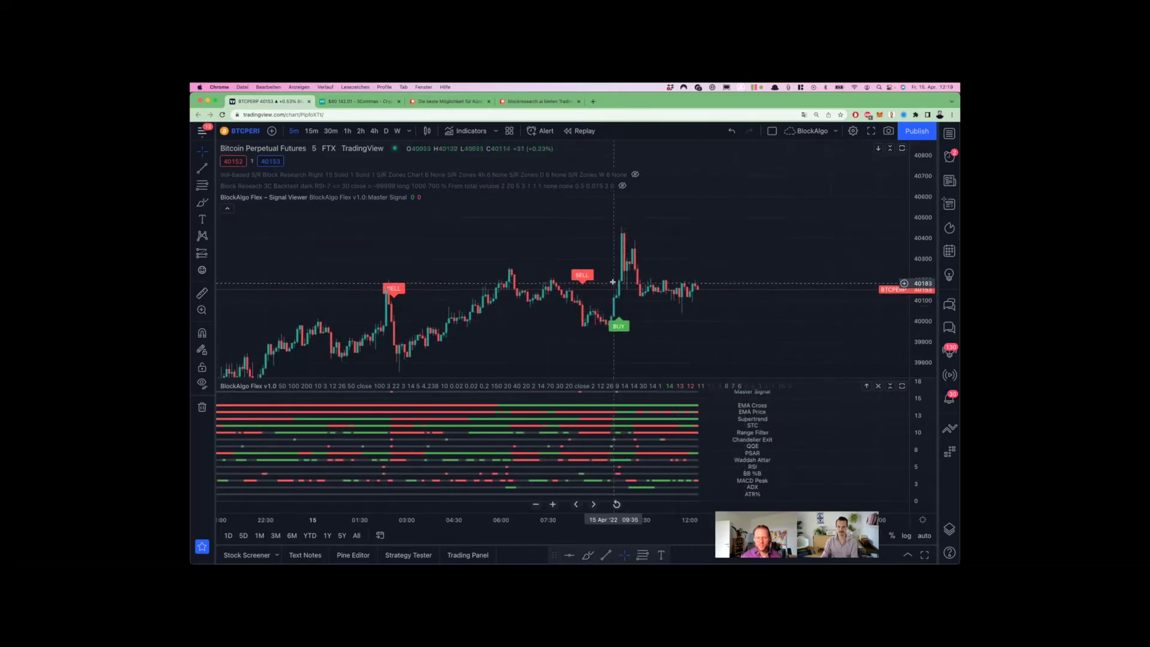
scroll(692, 328, "up", 2)
scroll(691, 329, "left", 2)
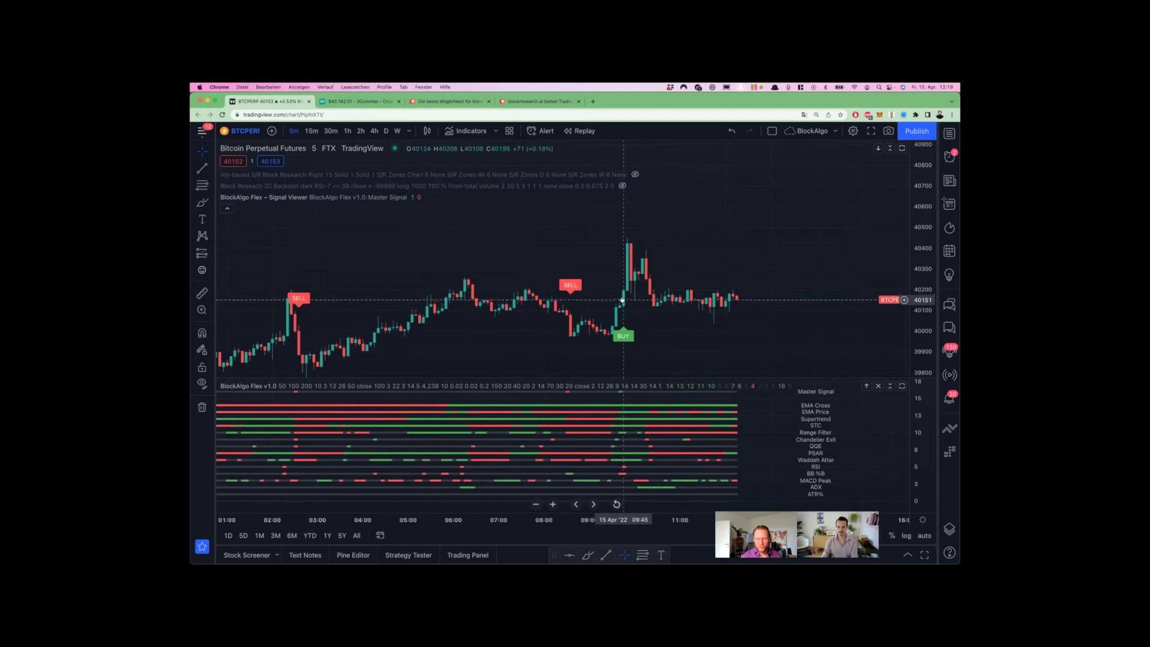
left_click(202, 203)
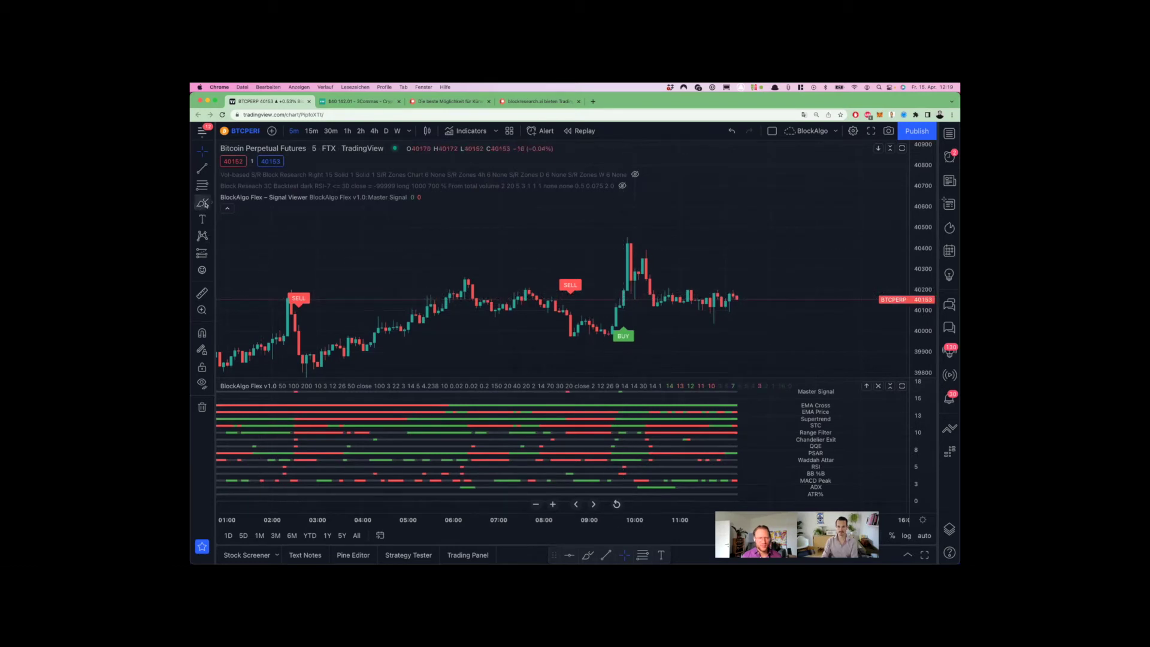
left_click(622, 290)
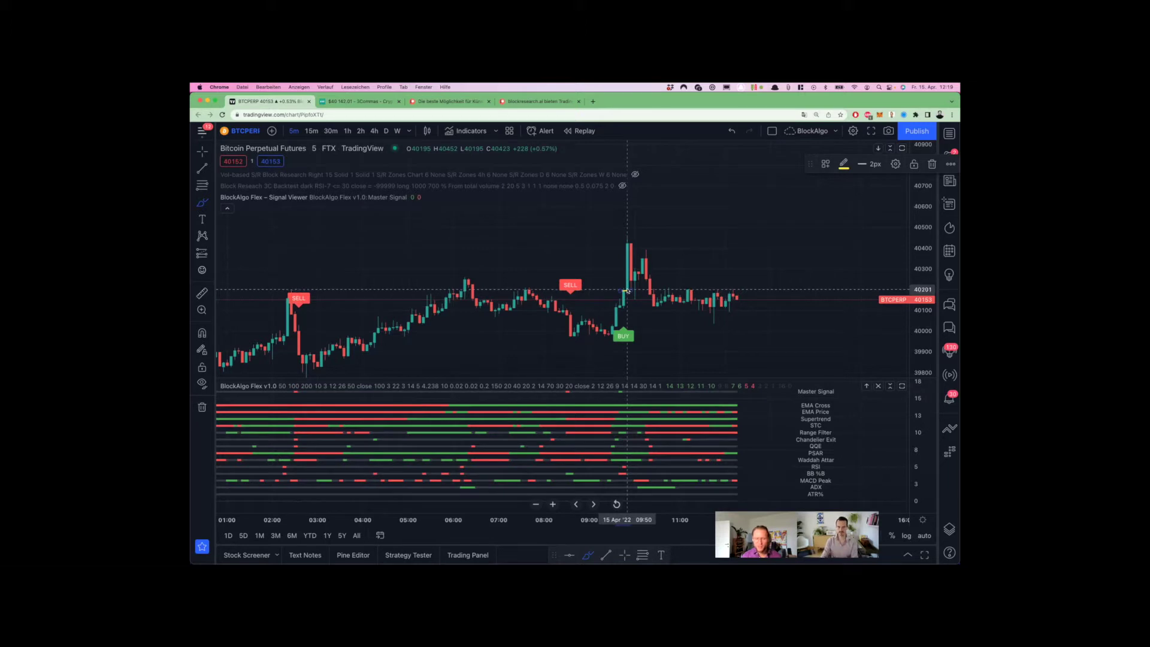
key("shift")
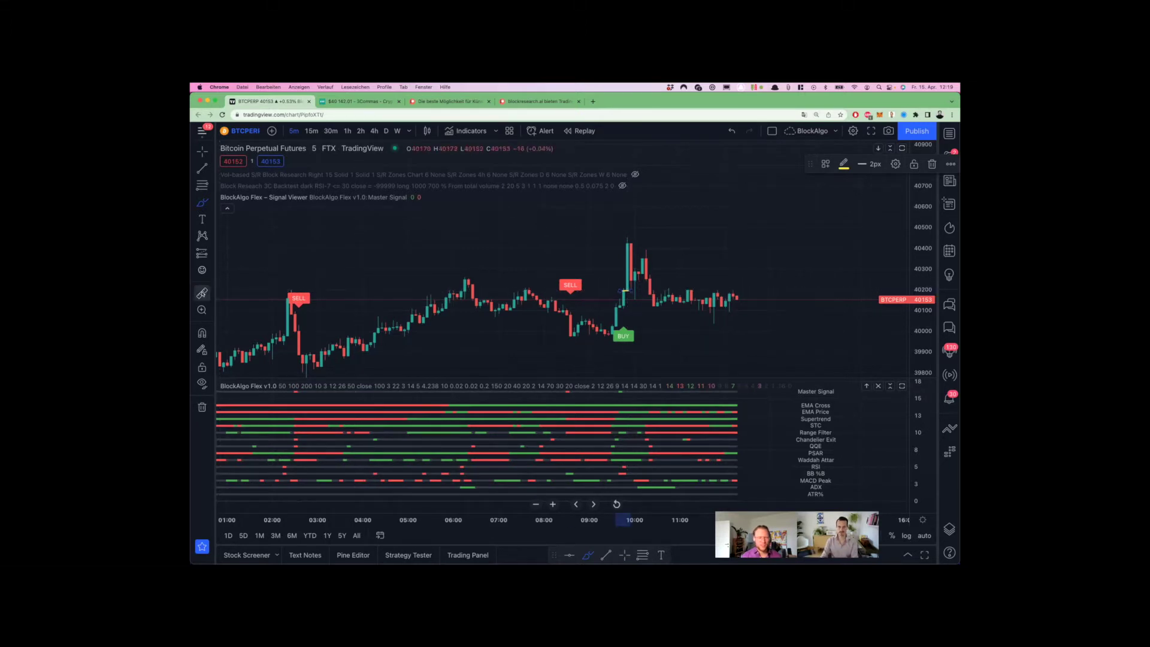
left_click(624, 291)
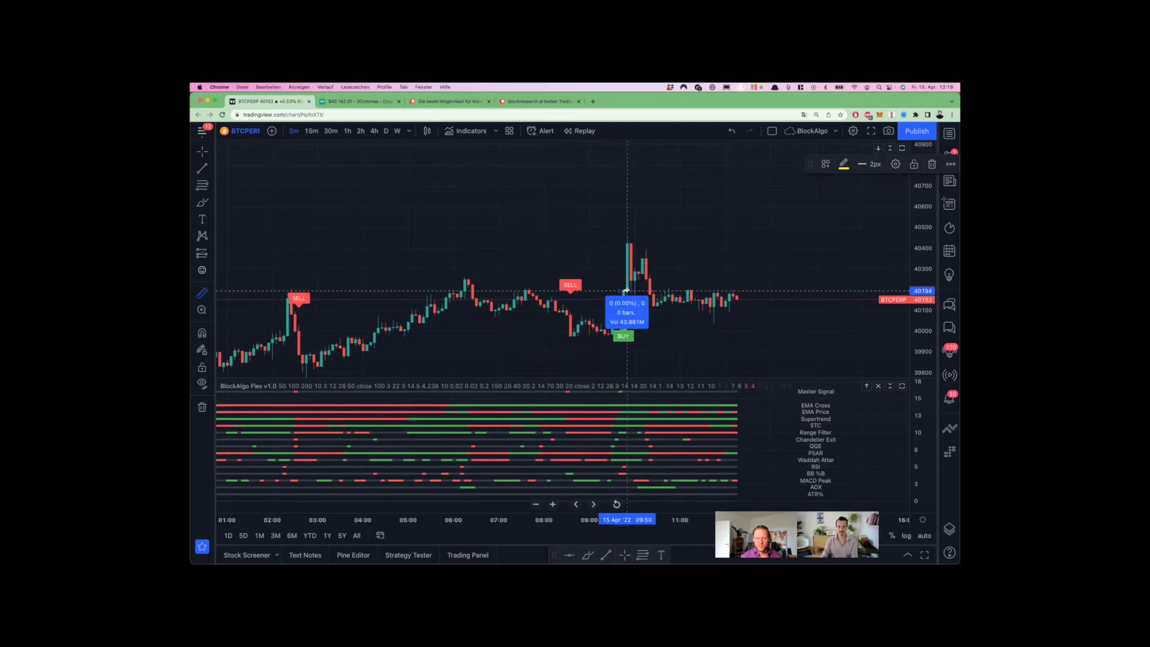
left_click(630, 235)
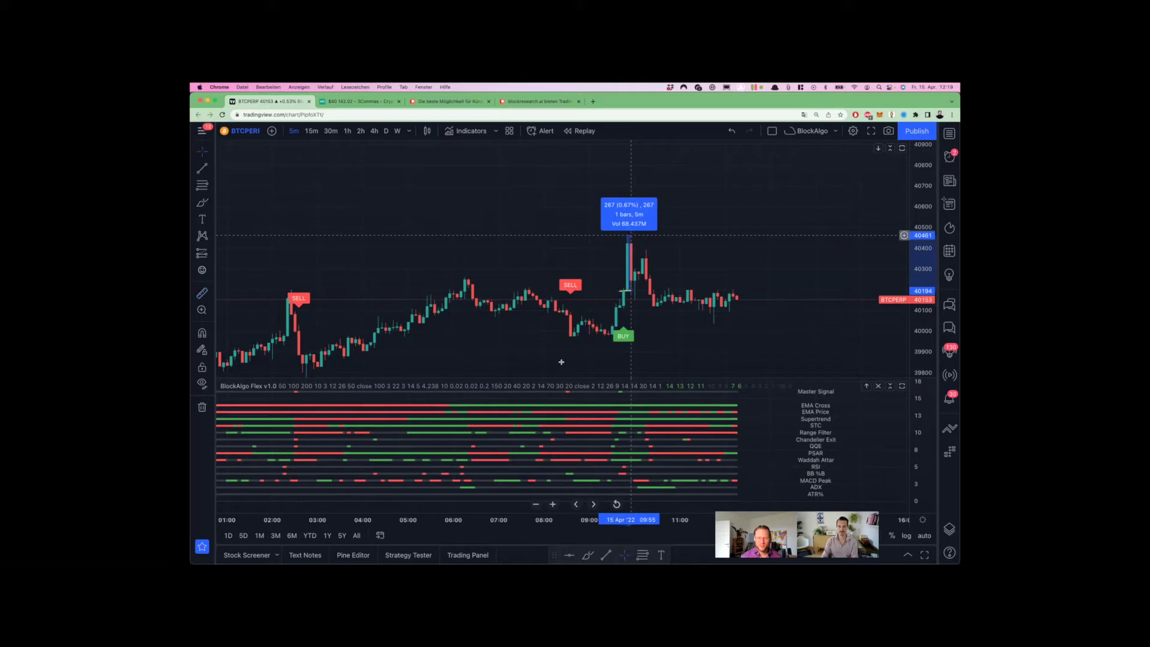
Pan back to the 14 Apr BUY and SELL signals and start measuring the run-up into SELL
scroll(426, 249, "left", 15)
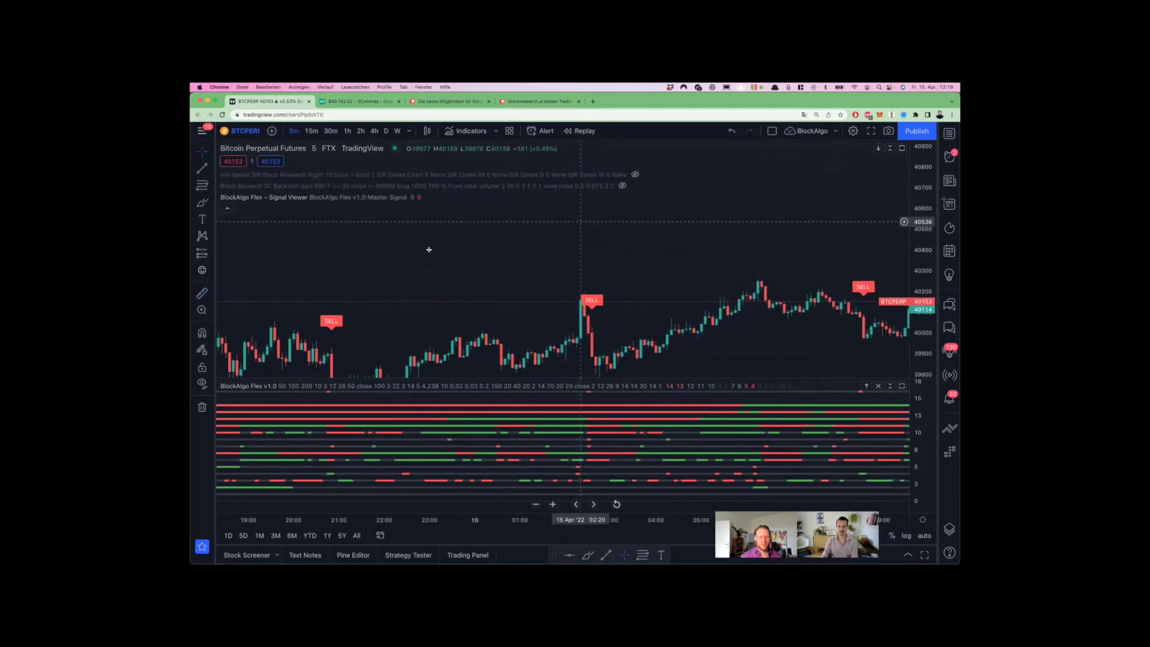
left_click_drag(545, 241, 509, 267)
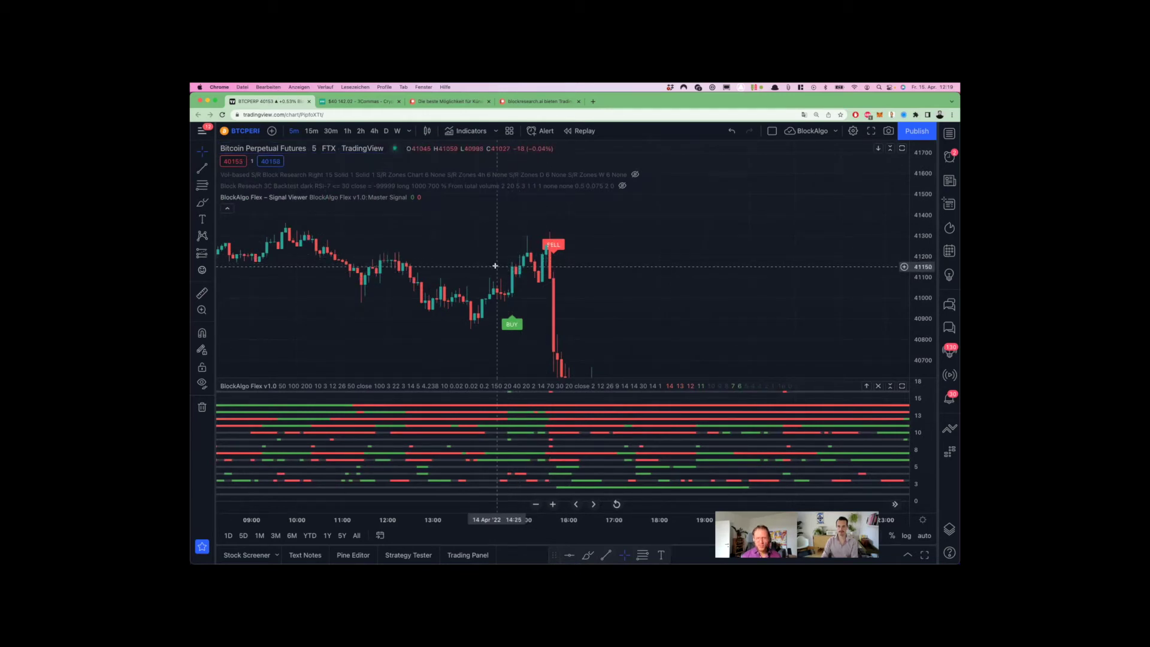
left_click(495, 266, "shift")
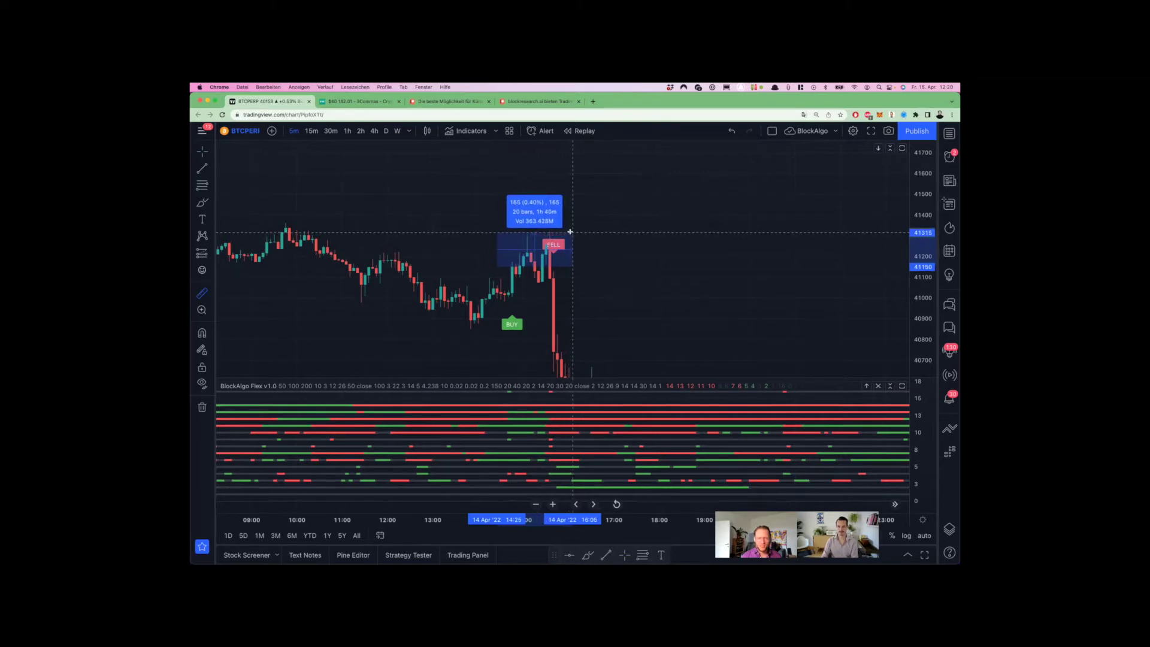
Finish the run-up measurement, then measure the drop and rise around the 14 Apr SELL signal
left_click(570, 232)
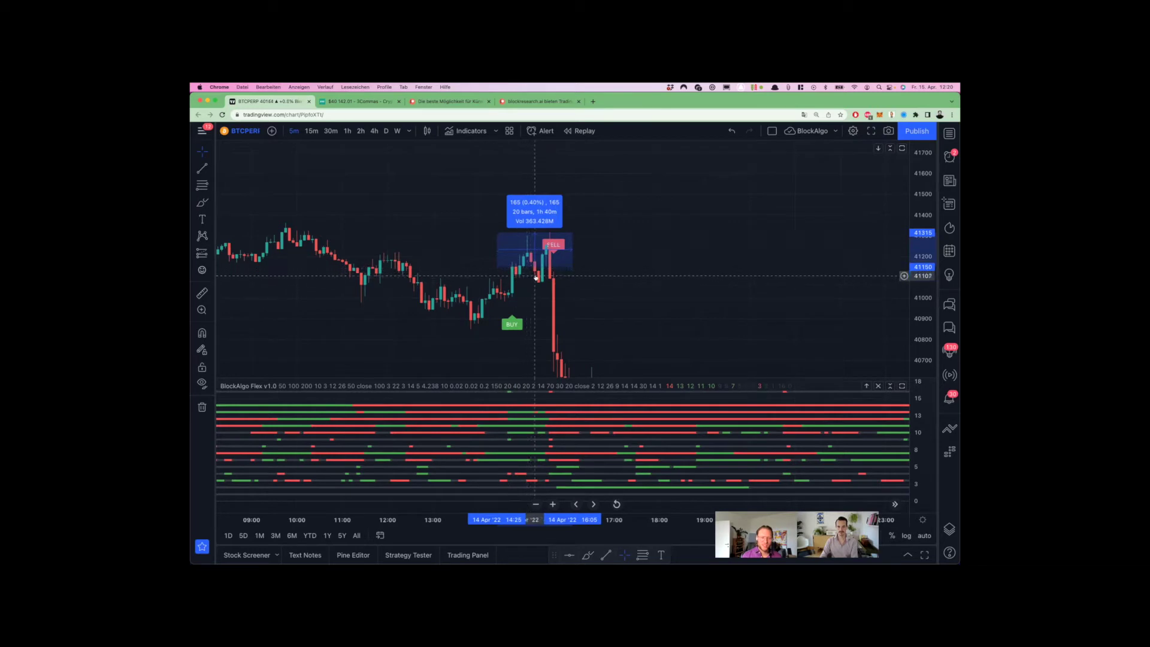
left_click(536, 278)
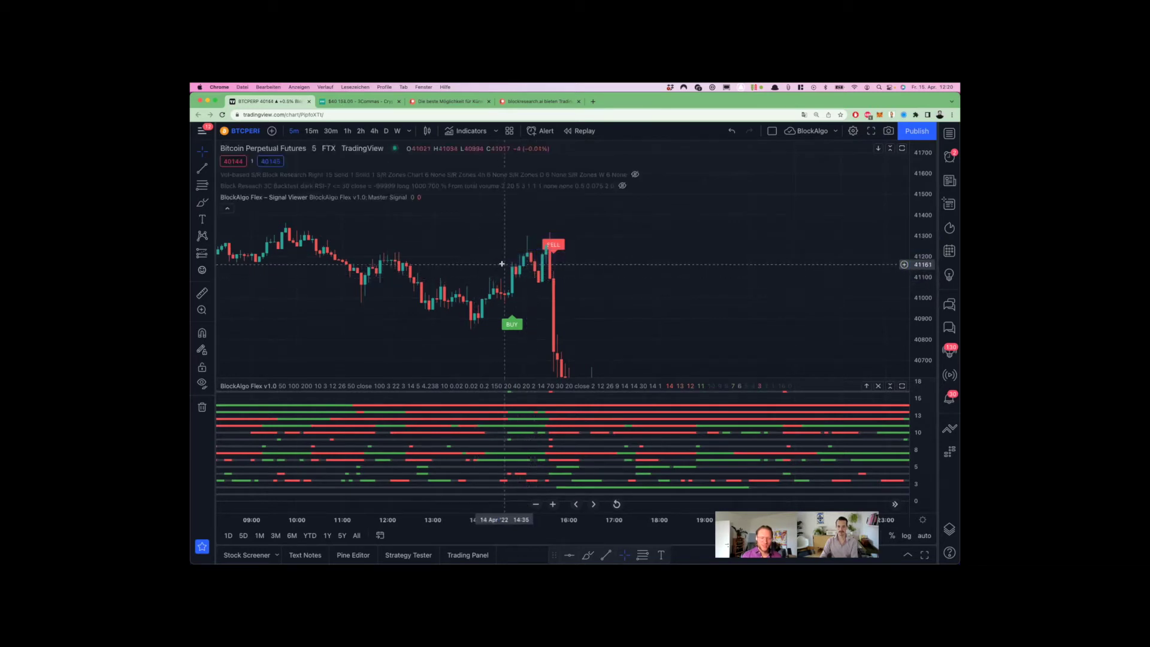
left_click(502, 267, "shift")
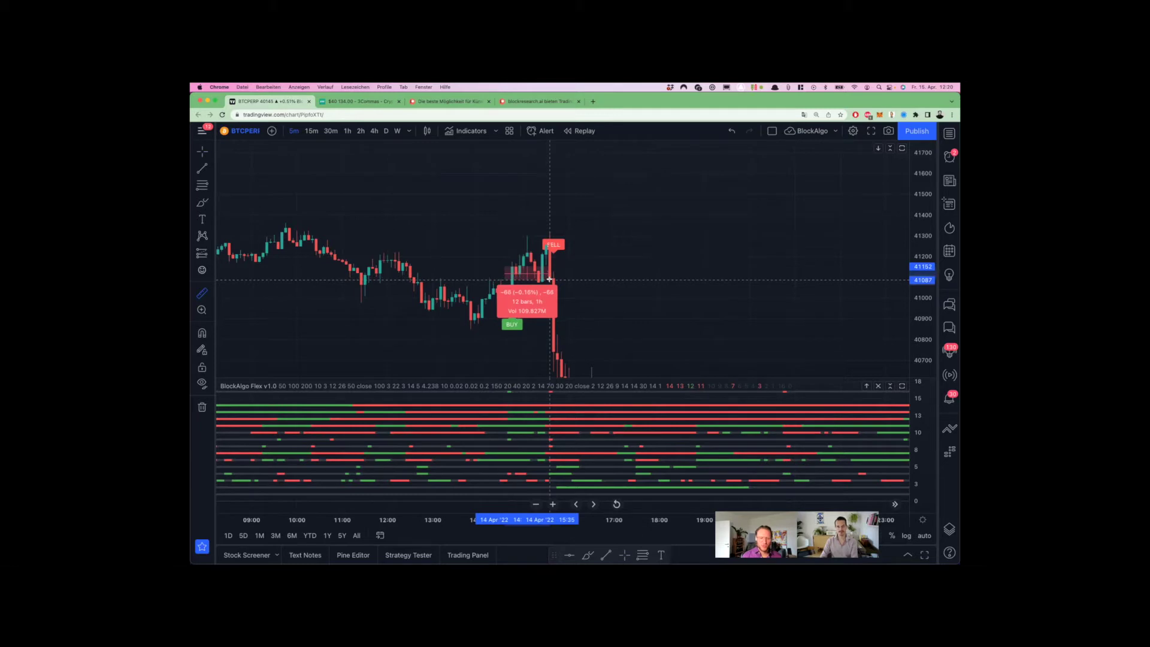
left_click(549, 279)
left_click(517, 273, "shift")
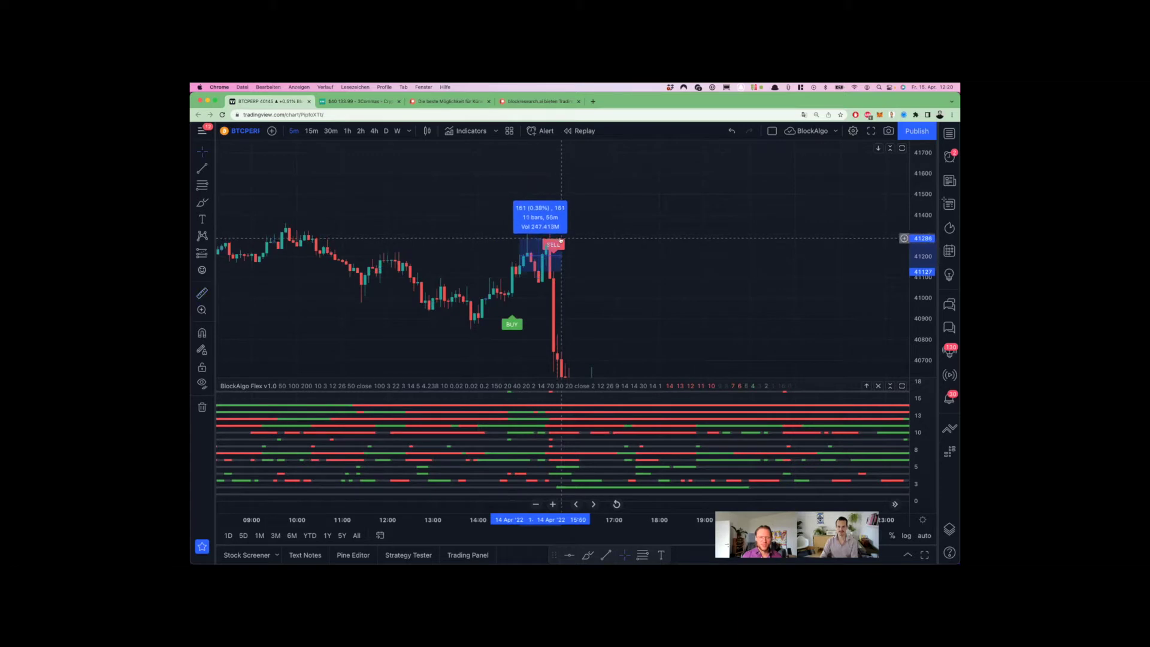
left_click(375, 311)
Pan to earlier hours and measure the rises after the BUY and lower BUY signals
left_click_drag(375, 311, 815, 339)
scroll(814, 339, "left", 10)
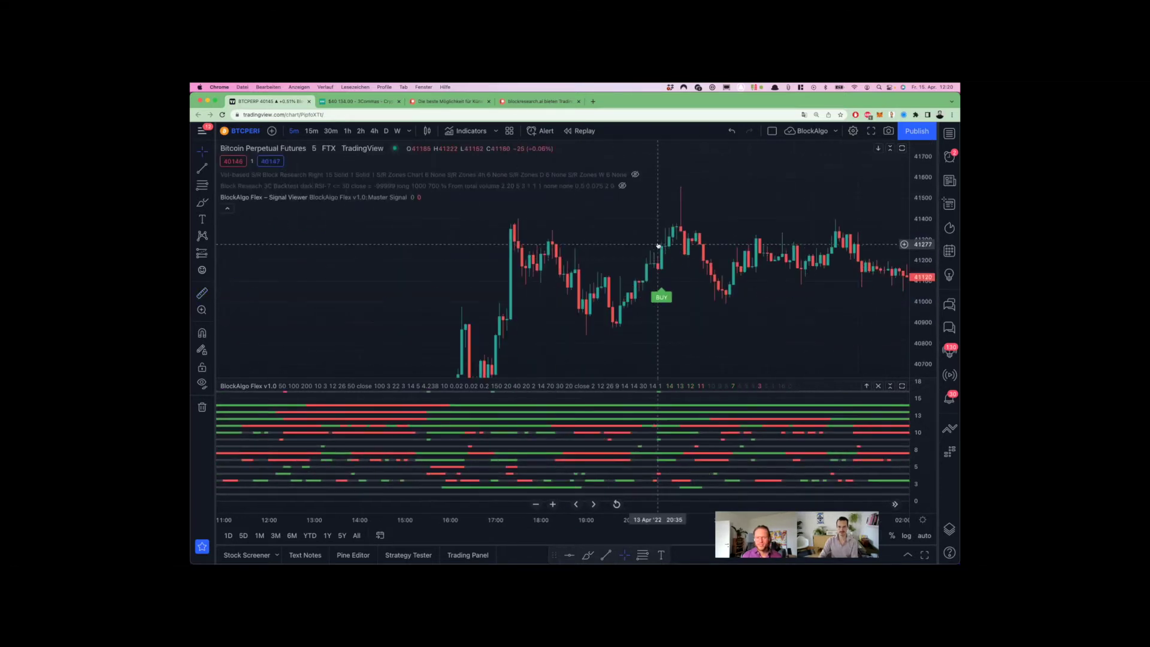
left_click(651, 245, "shift")
left_click(719, 190)
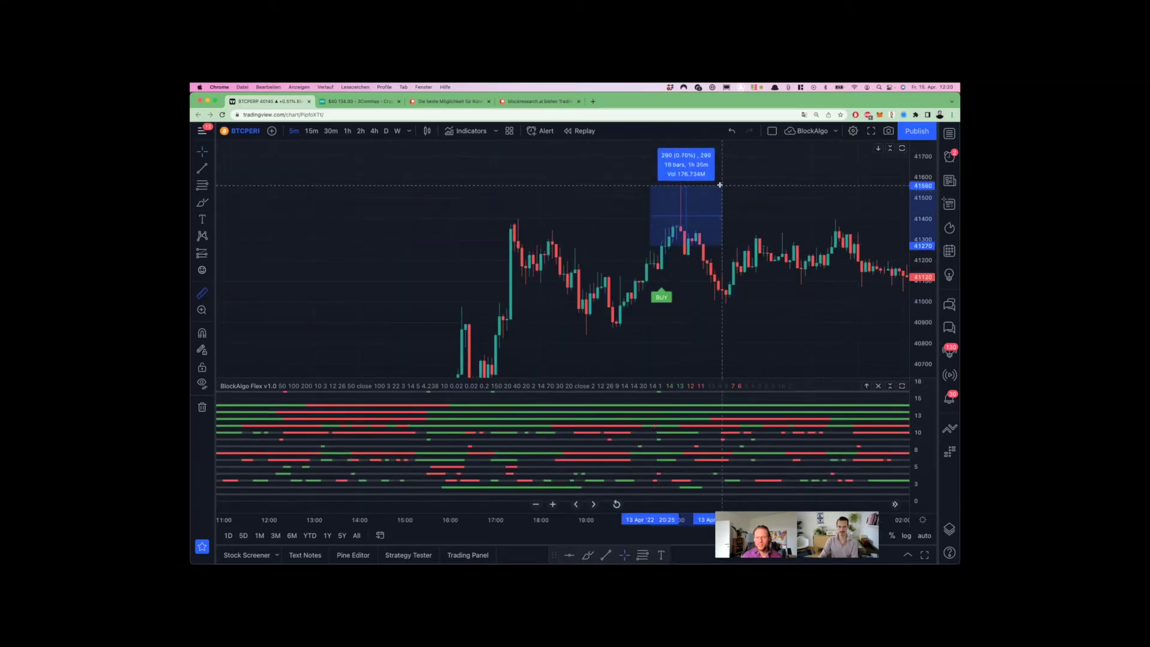
left_click(612, 324)
scroll(612, 325, "left", 5)
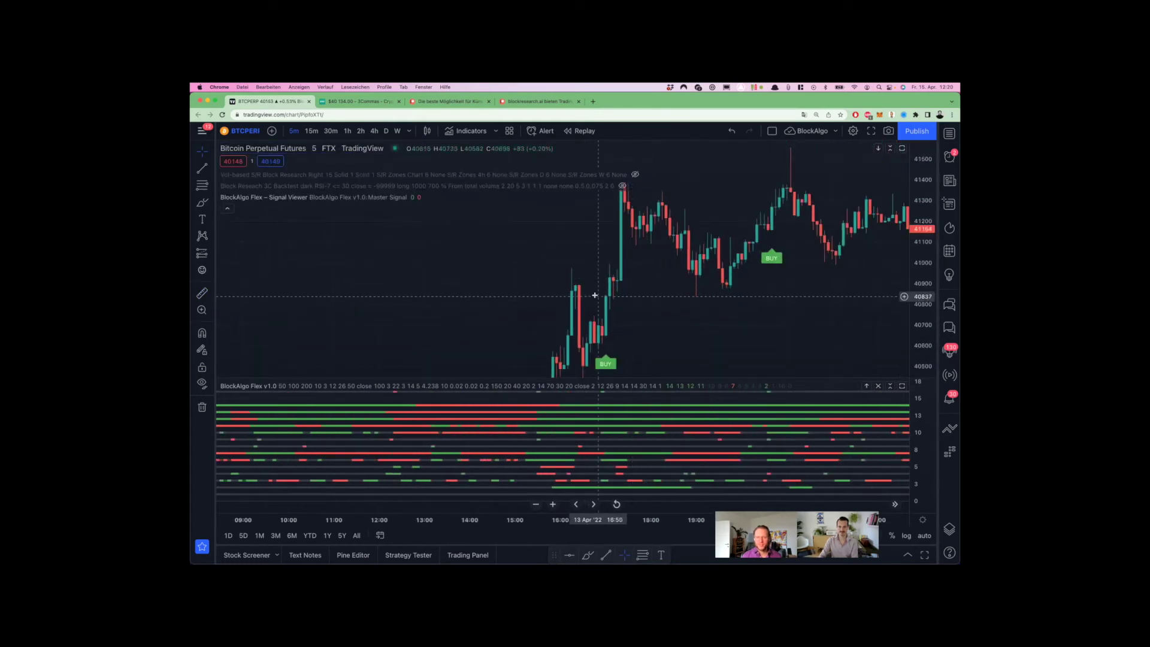
left_click(599, 297, "shift")
left_click(669, 186)
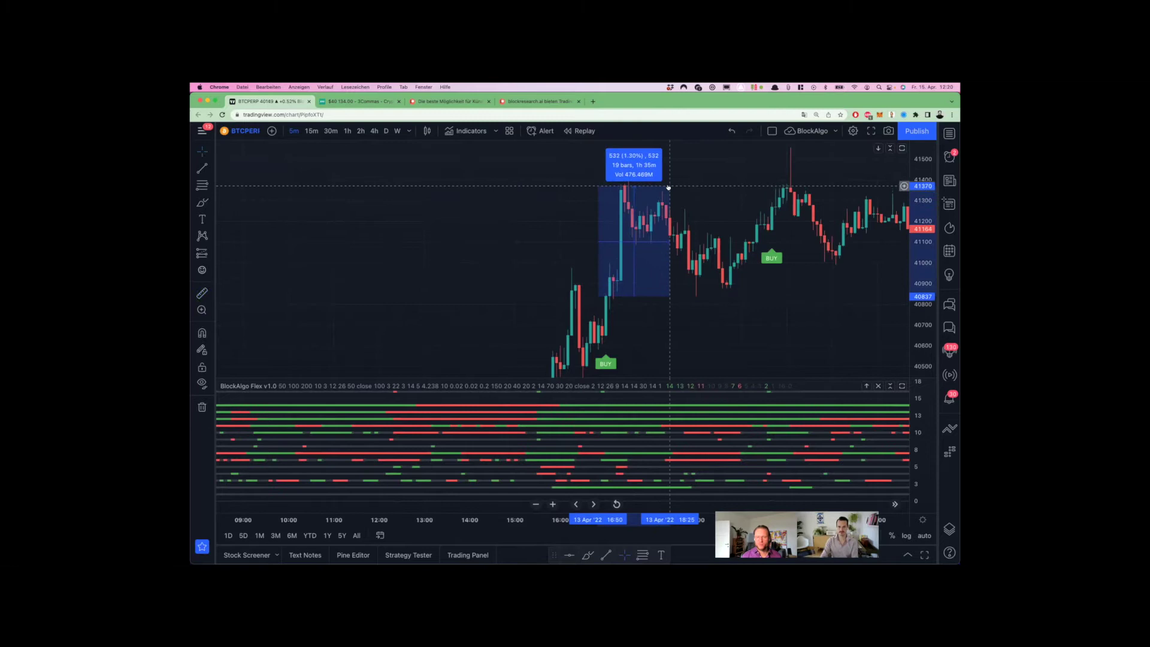
left_click(429, 323)
Measure the bounce after another BUY signal, then scroll back to the 9–10 Apr signals
scroll(514, 318, "left", 10)
scroll(514, 317, "left", 6)
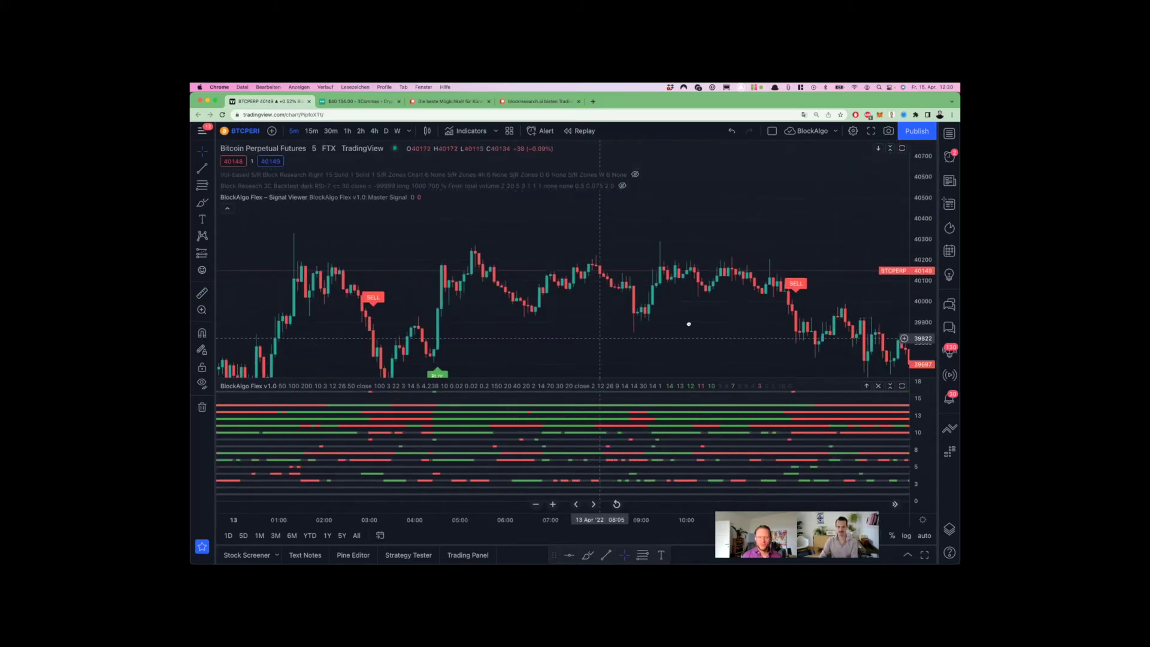
left_click(519, 294, "shift")
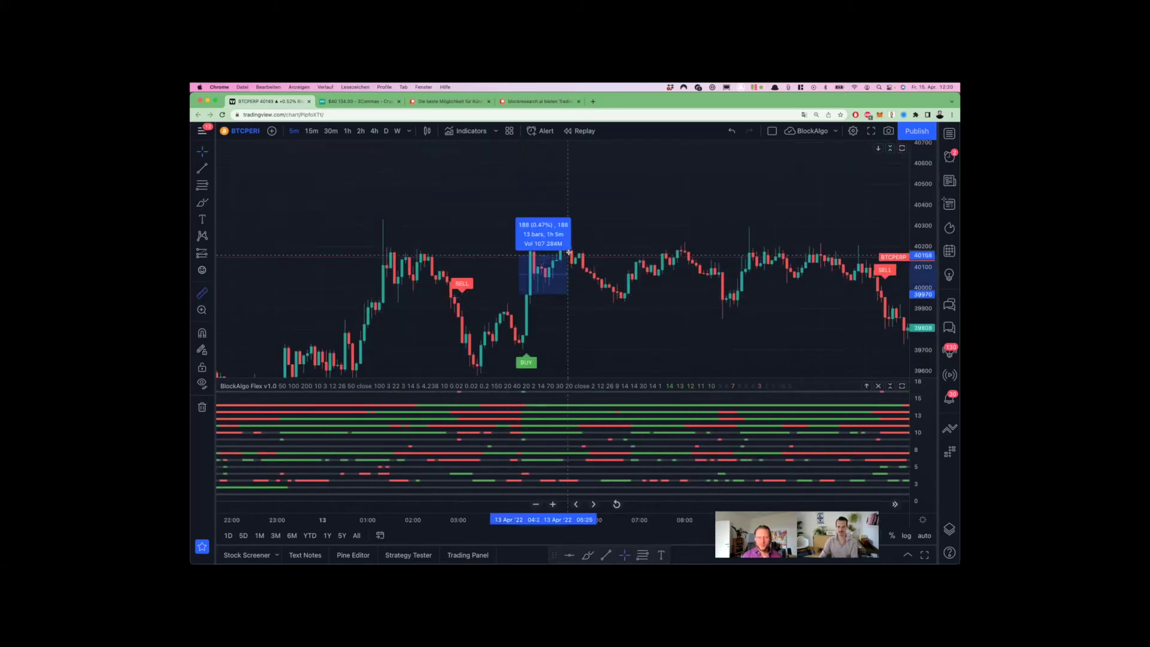
left_click(590, 242)
left_click(756, 316)
scroll(513, 321, "right", 10)
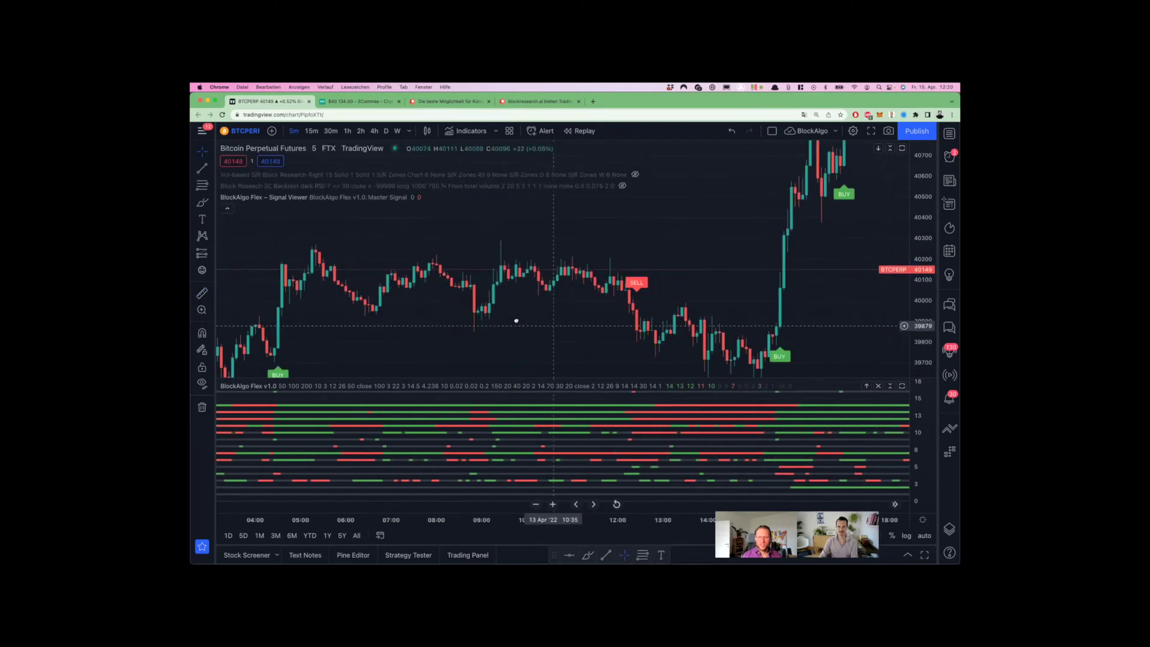
scroll(340, 331, "left", 15)
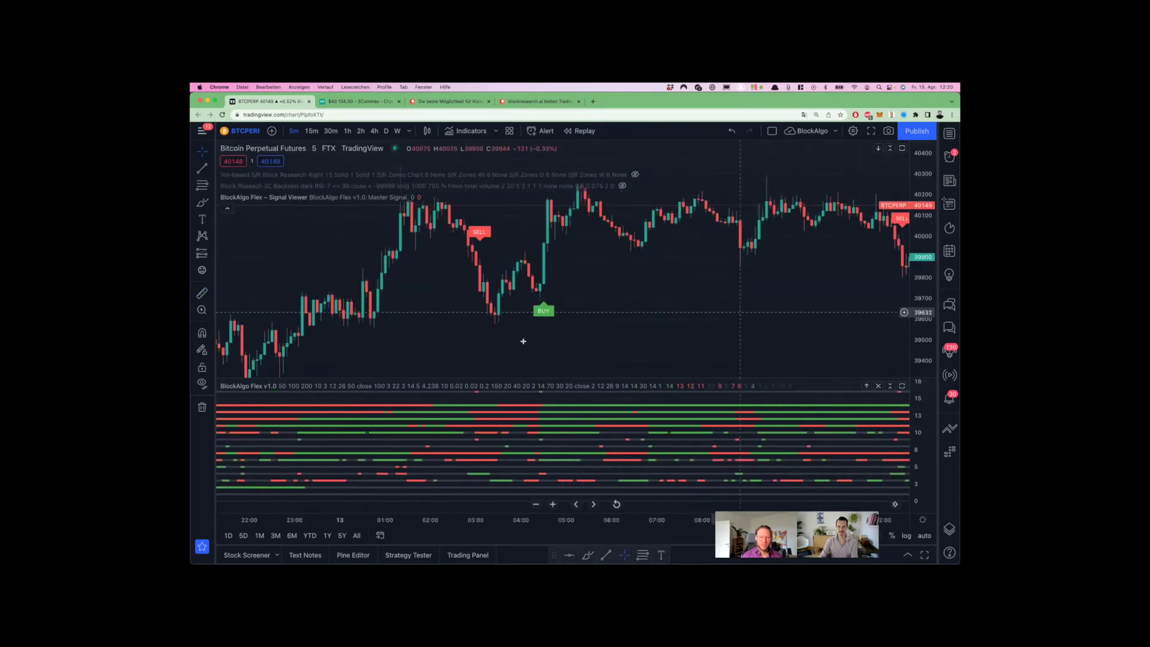
scroll(393, 278, "left", 10)
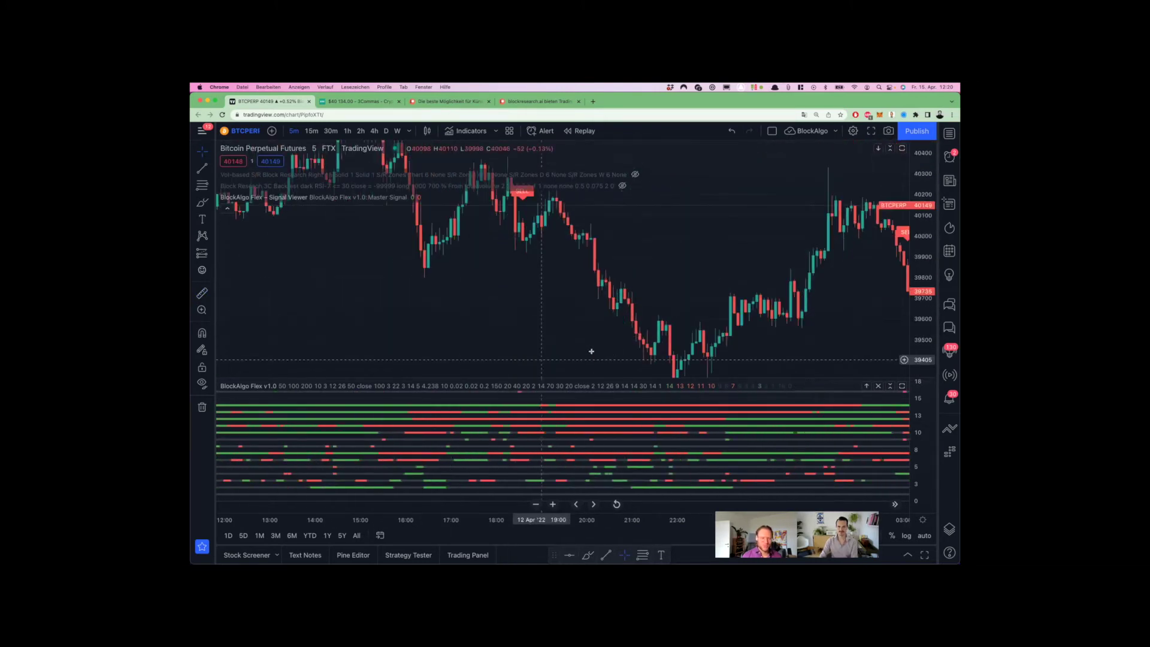
scroll(577, 266, "left", 10)
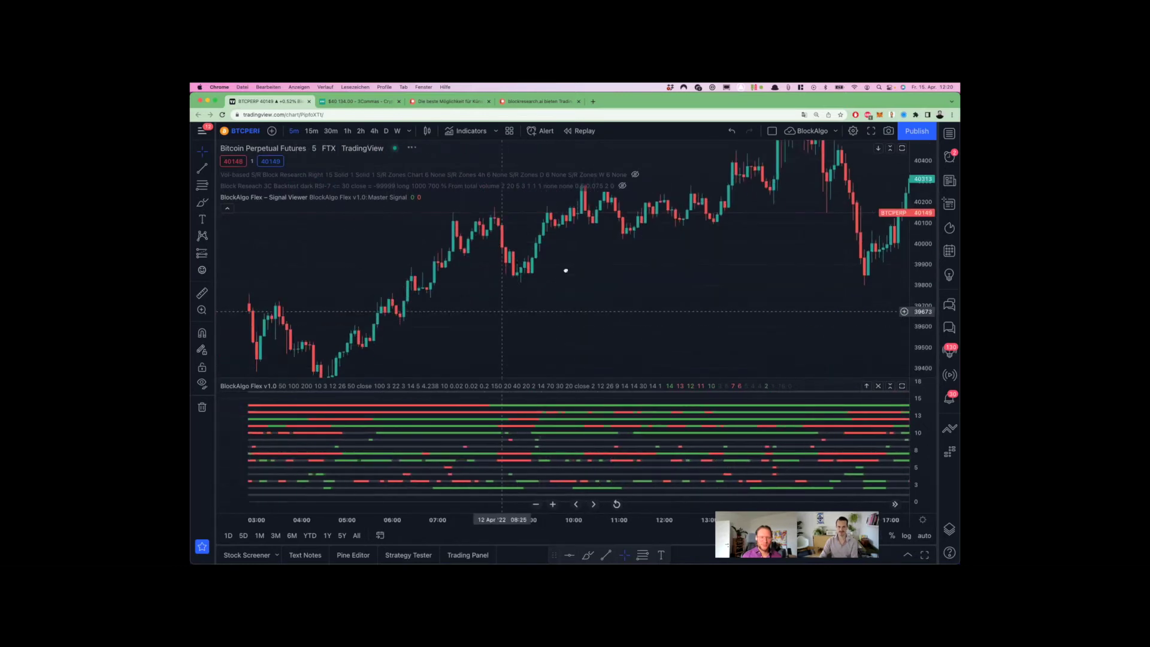
scroll(539, 294, "left", 15)
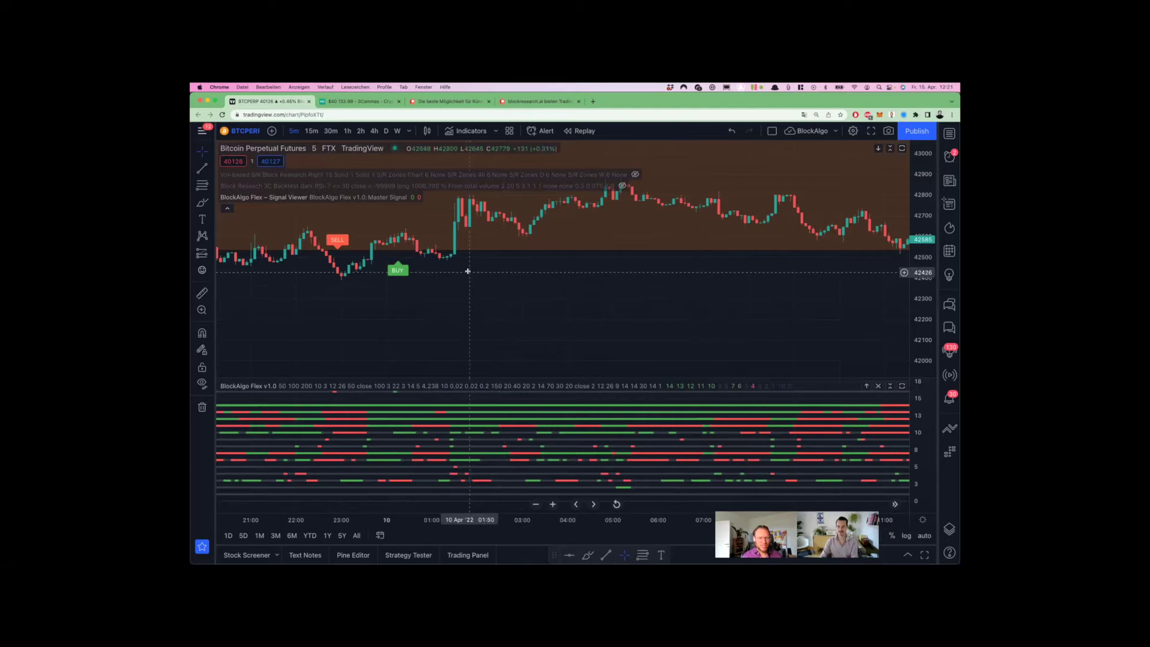
Show the Block Research 3C Backtest overlay and stats, collapse the strategy report, then hide the overlay
mouse_move(324, 184)
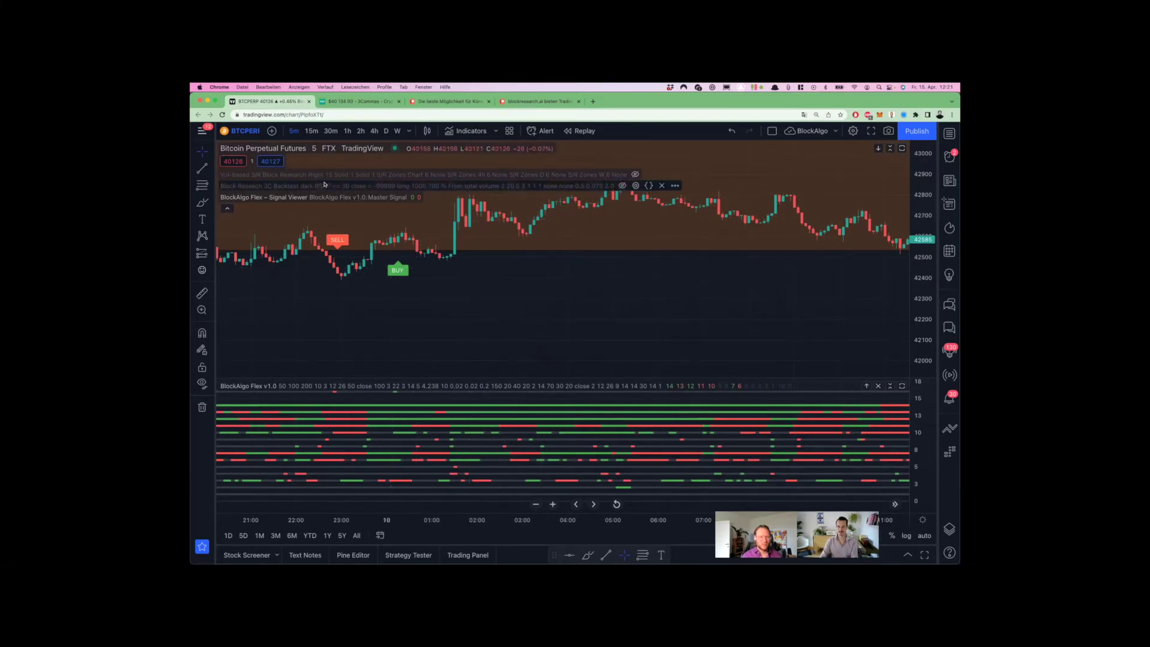
left_click(622, 186)
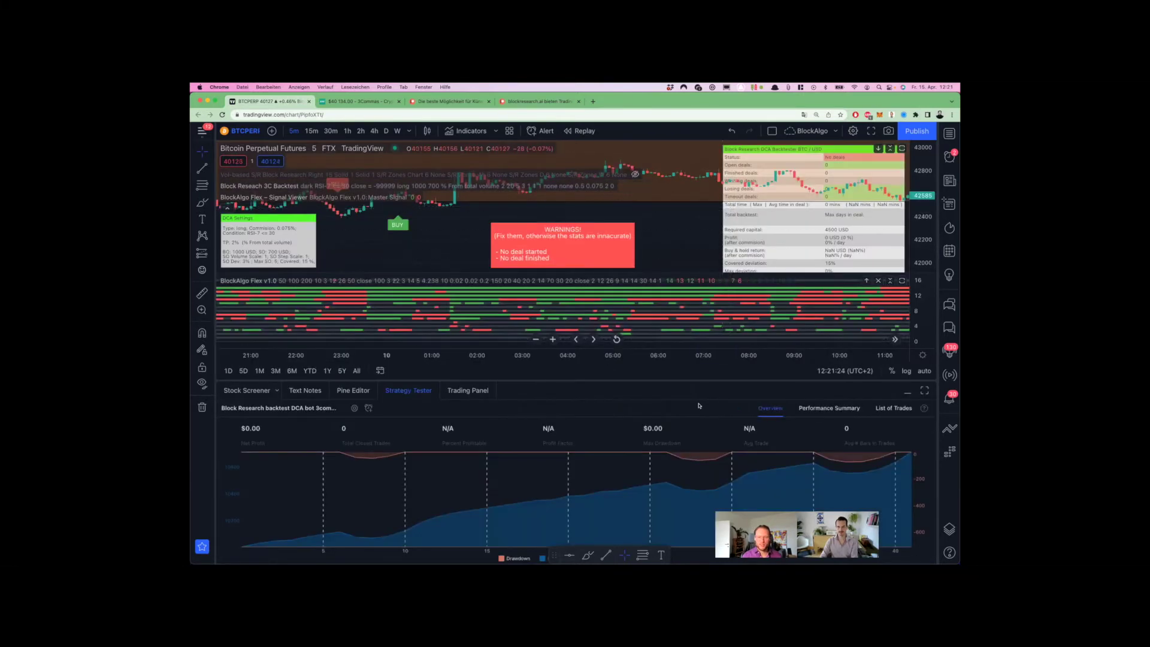
left_click_drag(688, 378, 683, 542)
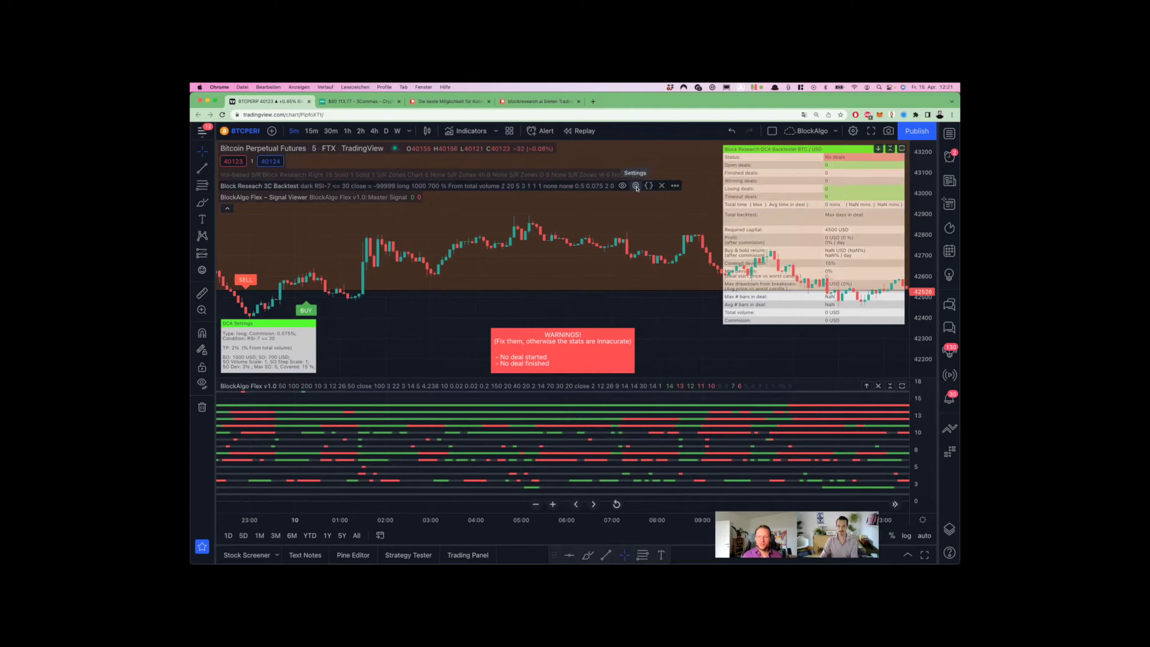
left_click(622, 186)
Pan to later candles with BUY signals and start a measurement, then cancel it
scroll(563, 322, "down", 5)
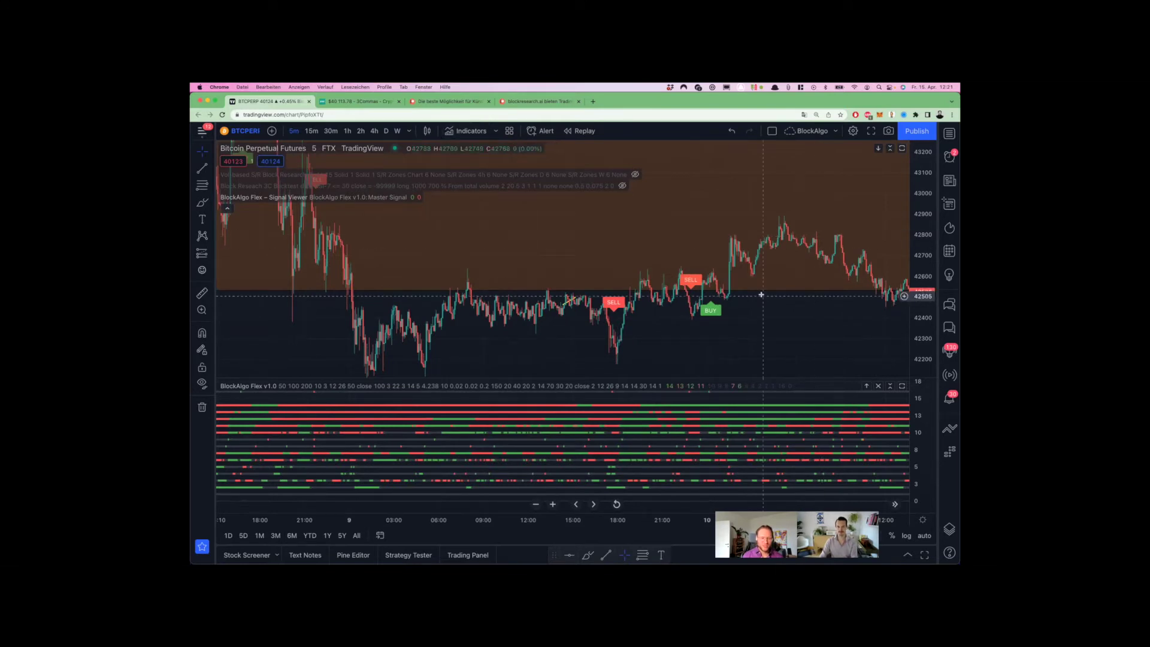
left_click_drag(760, 298, 604, 327)
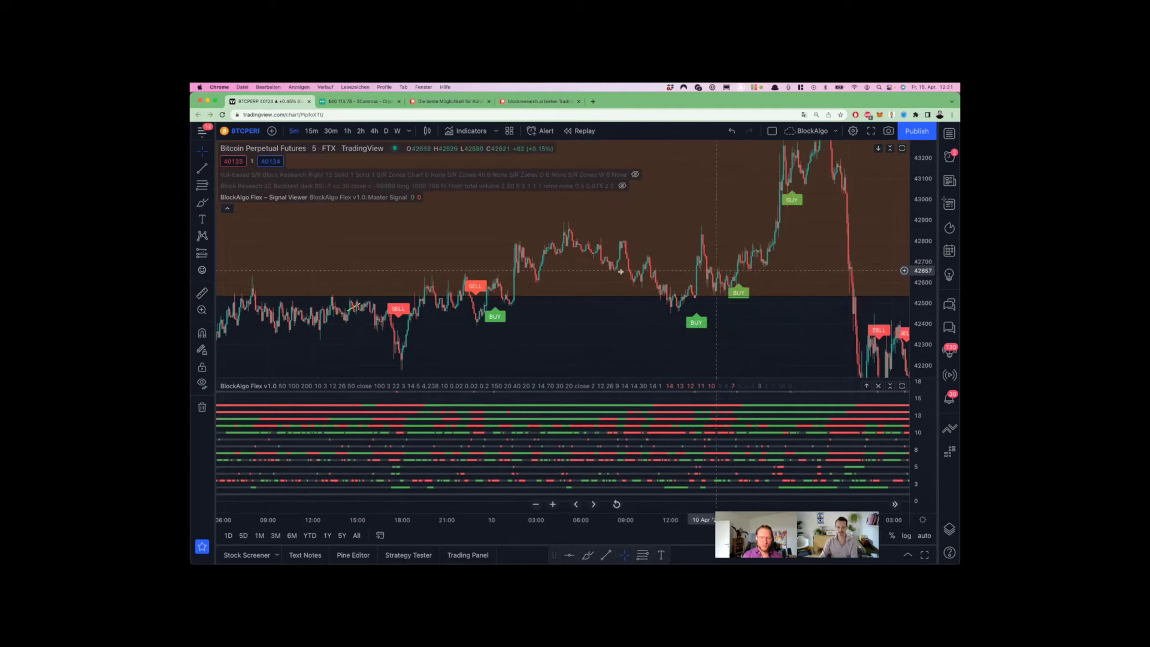
left_click(495, 278, "shift")
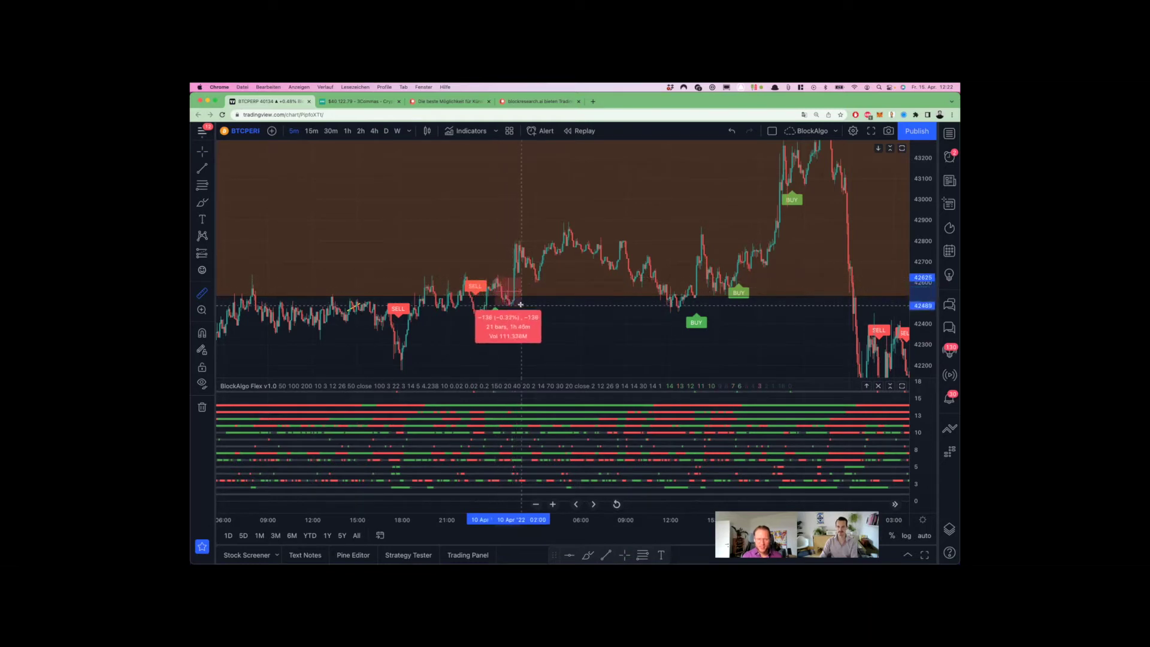
key("Escape")
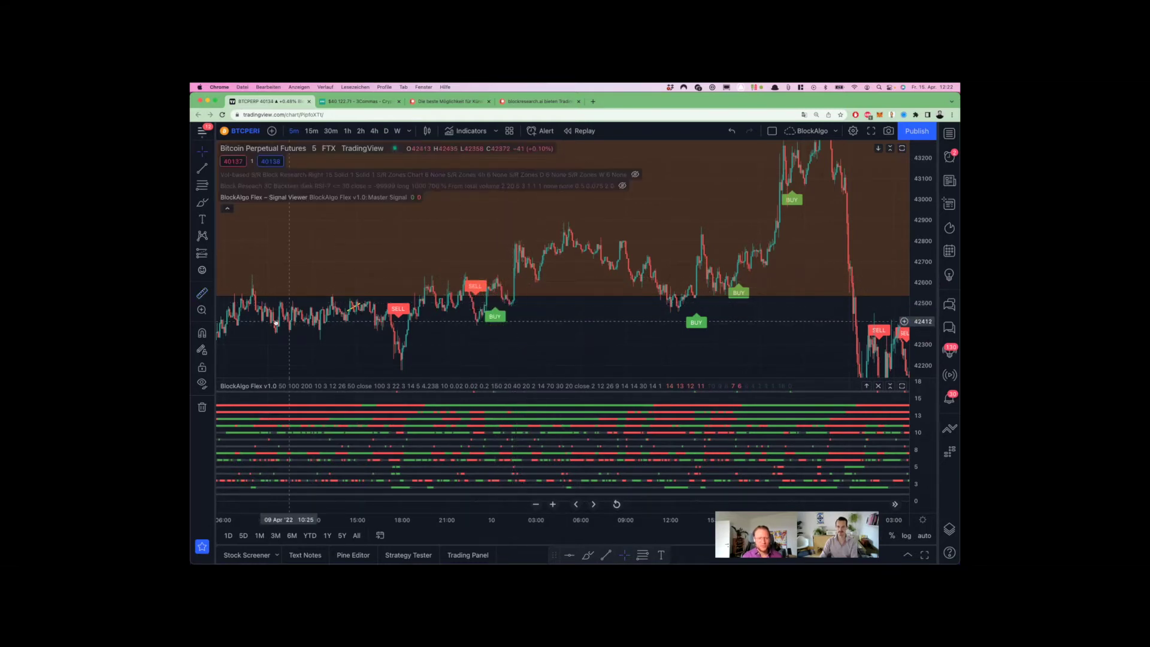
Scroll the chart back past 9 Apr and measure the price move around a BUY signal
left_click_drag(358, 329, 575, 324)
scroll(576, 324, "left", 5)
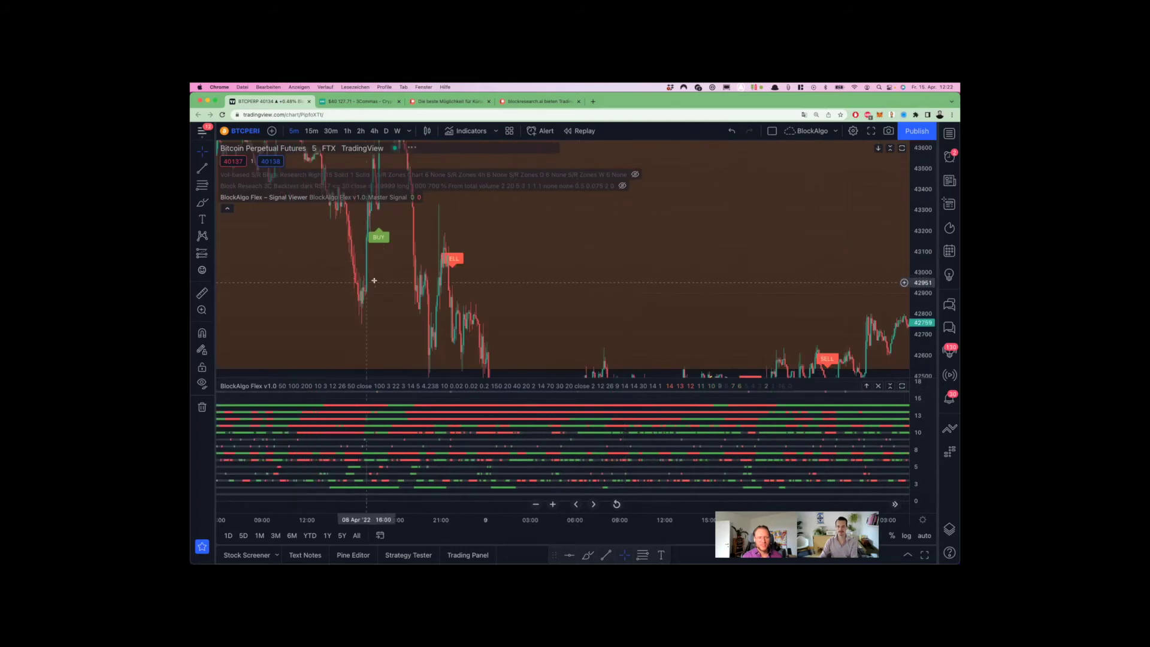
scroll(393, 243, "right", 3)
scroll(690, 242, "left", 6)
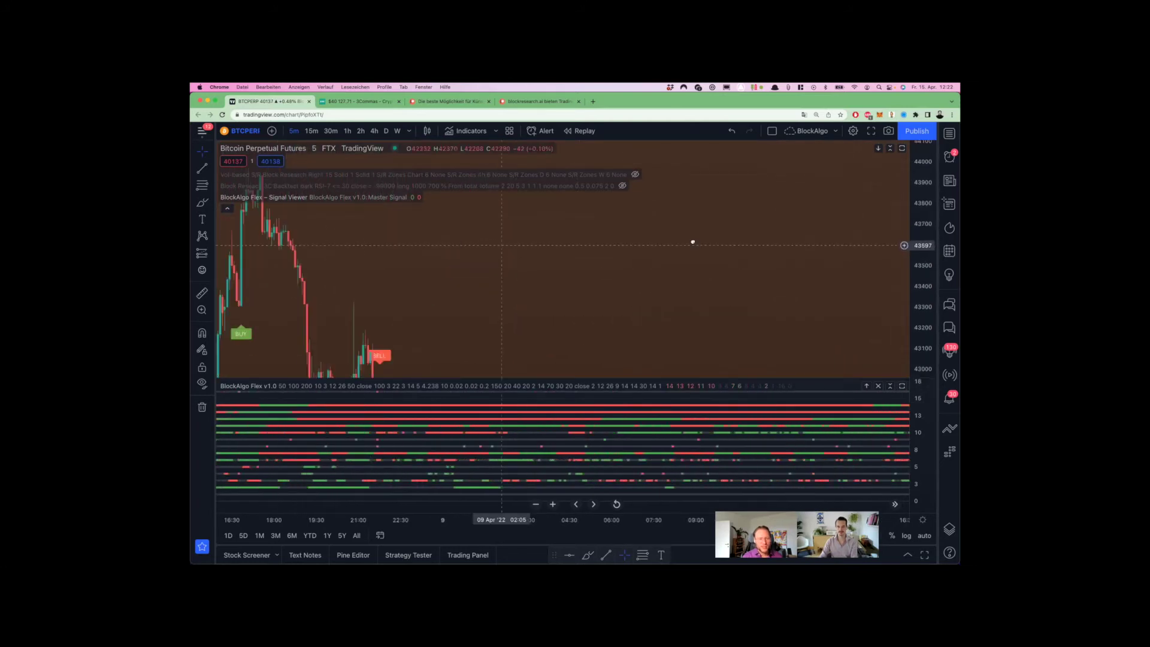
scroll(360, 226, "left", 8)
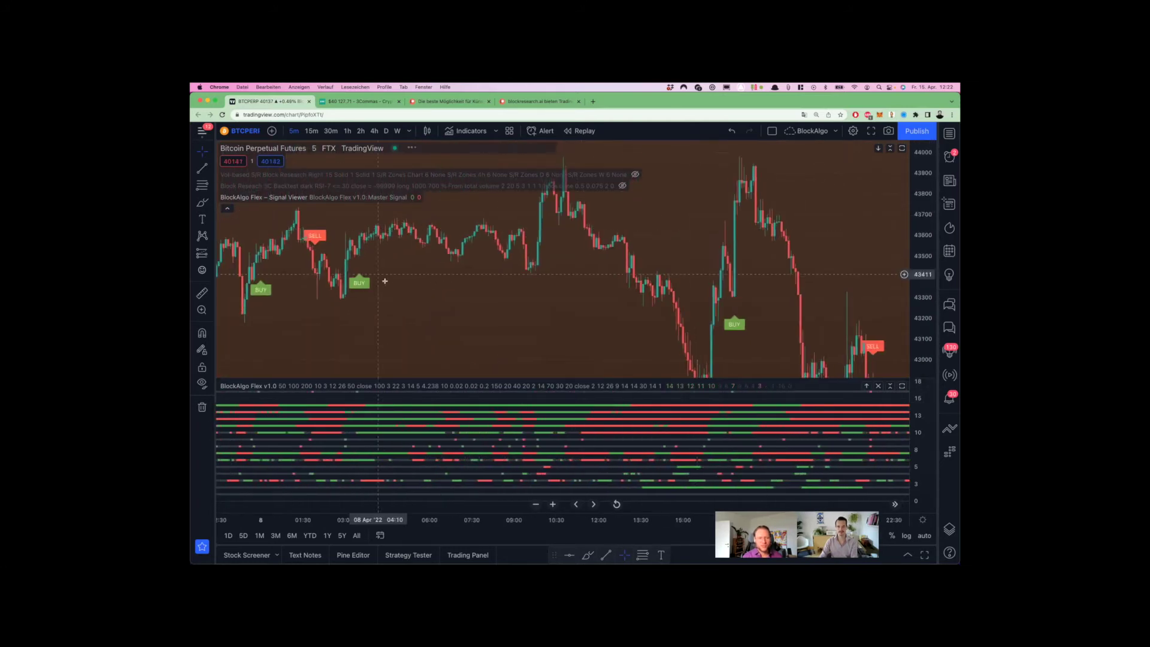
scroll(526, 311, "left", 1)
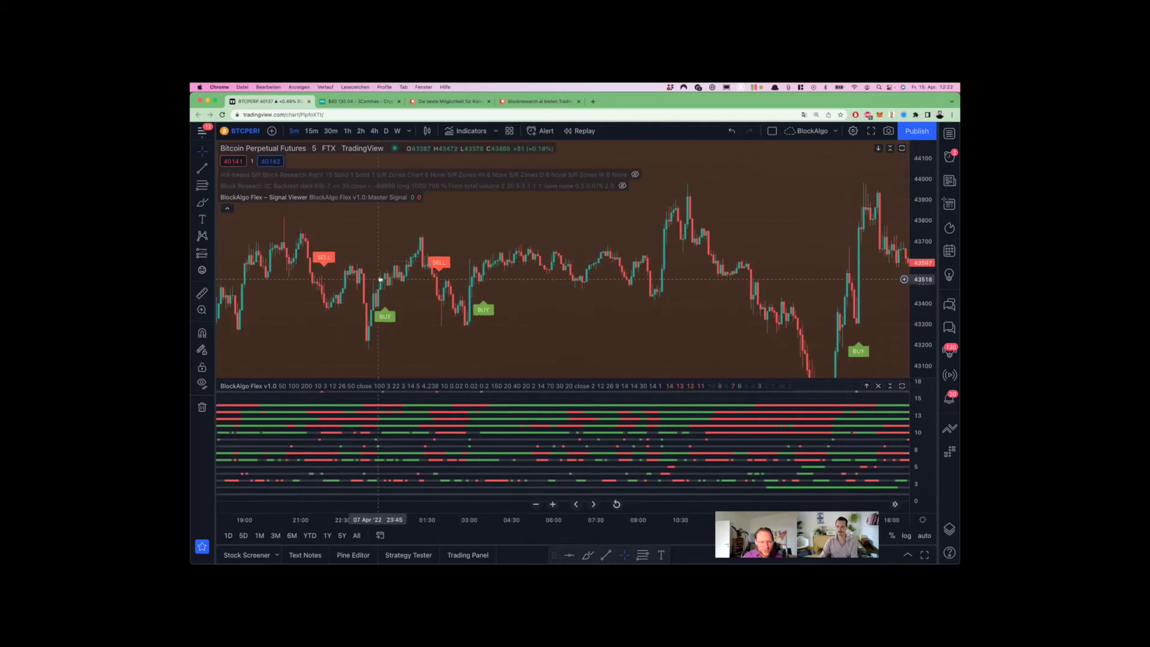
scroll(517, 233, "left", 4)
scroll(517, 233, "left", 7)
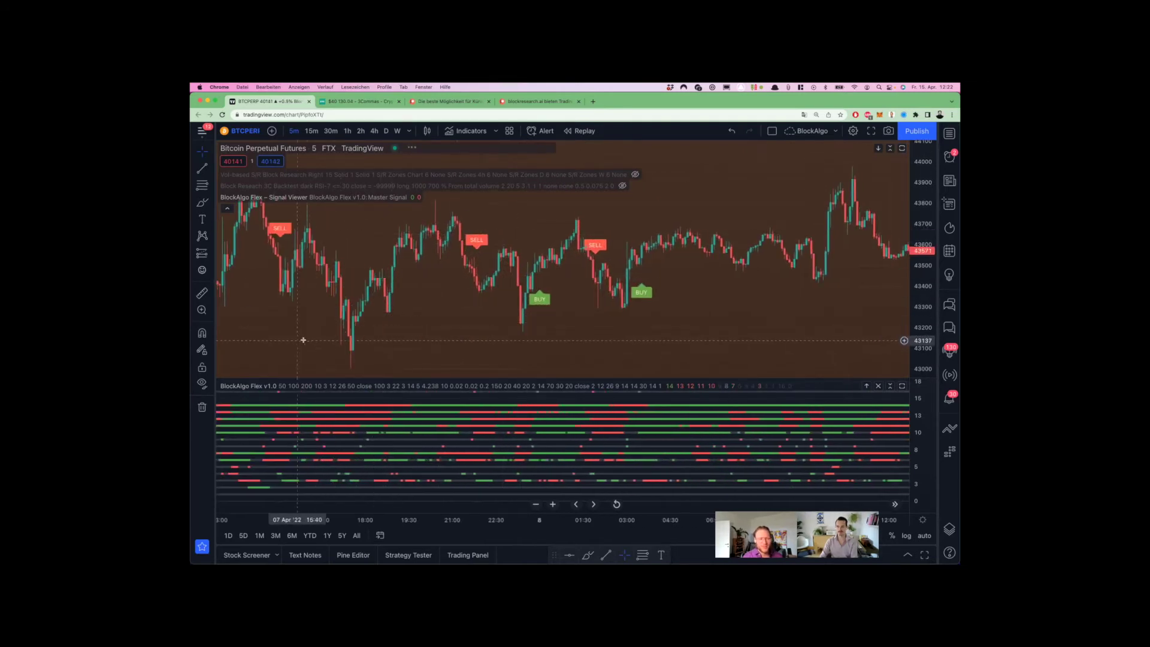
scroll(386, 293, "left", 10)
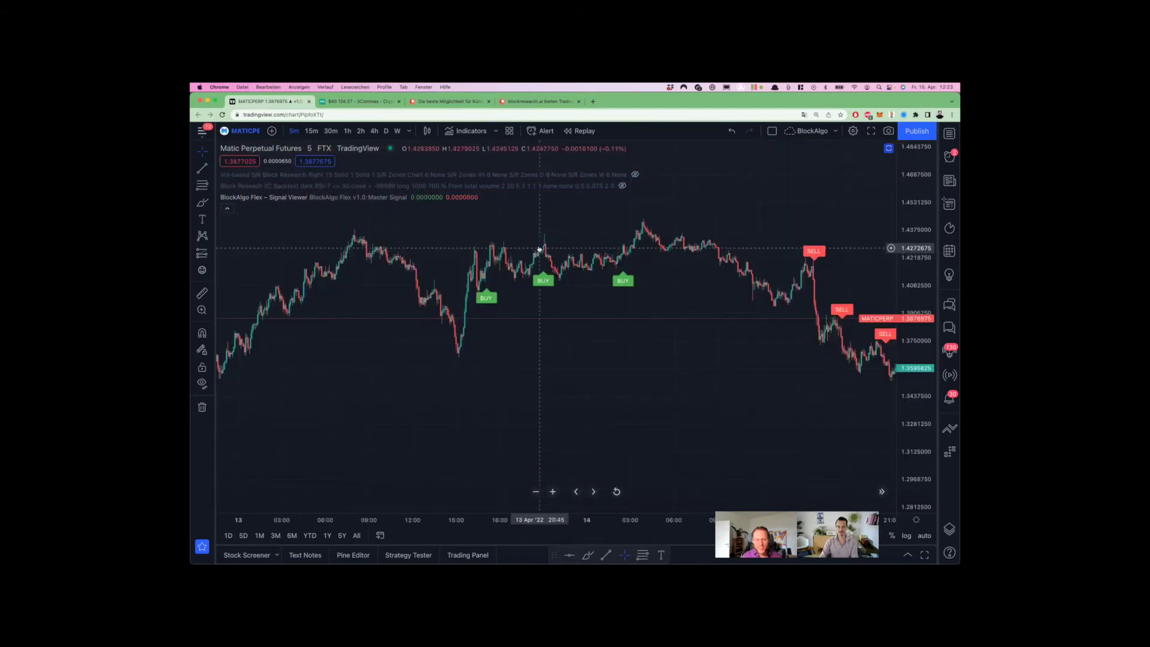
left_click(541, 246, "shift")
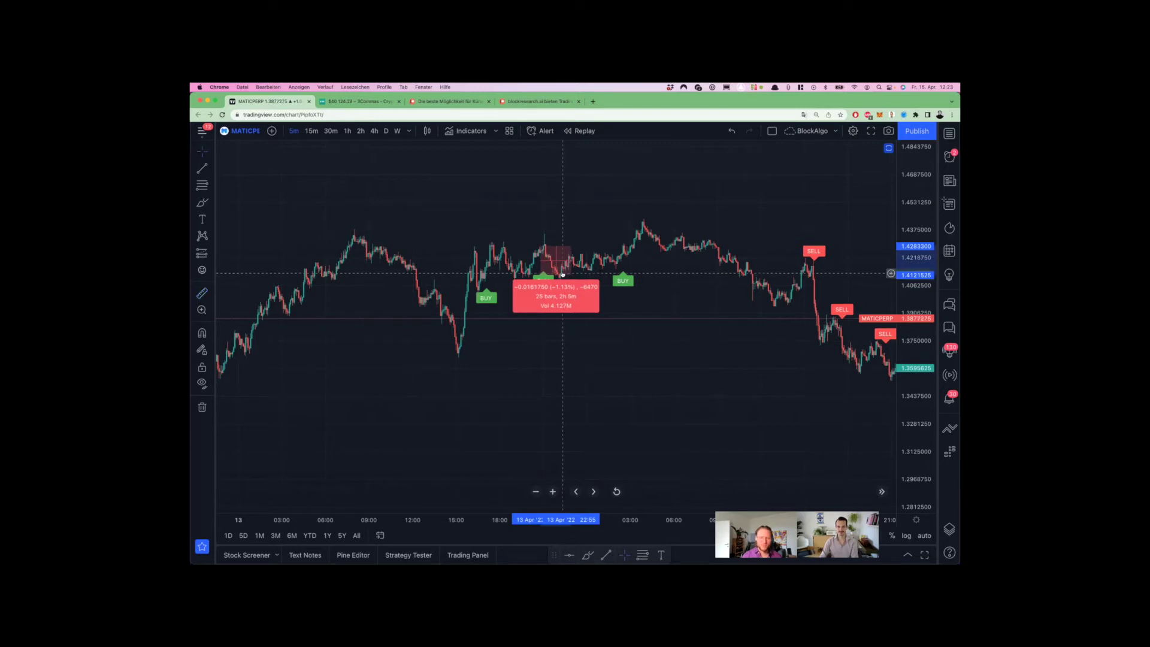
Measure the roughly 1.56% rise from the MATIC BUY signal to the peak, clear it, and go to 3Commas deals
scroll(569, 275, "up", 3)
left_click(667, 372)
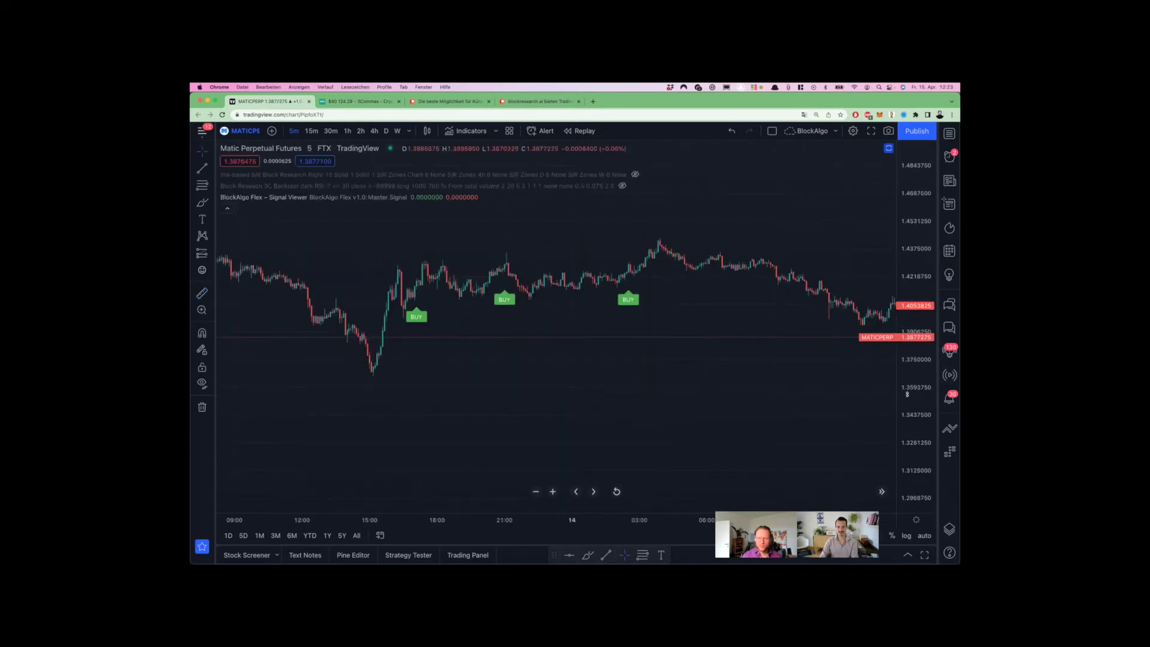
left_click(498, 239, "shift")
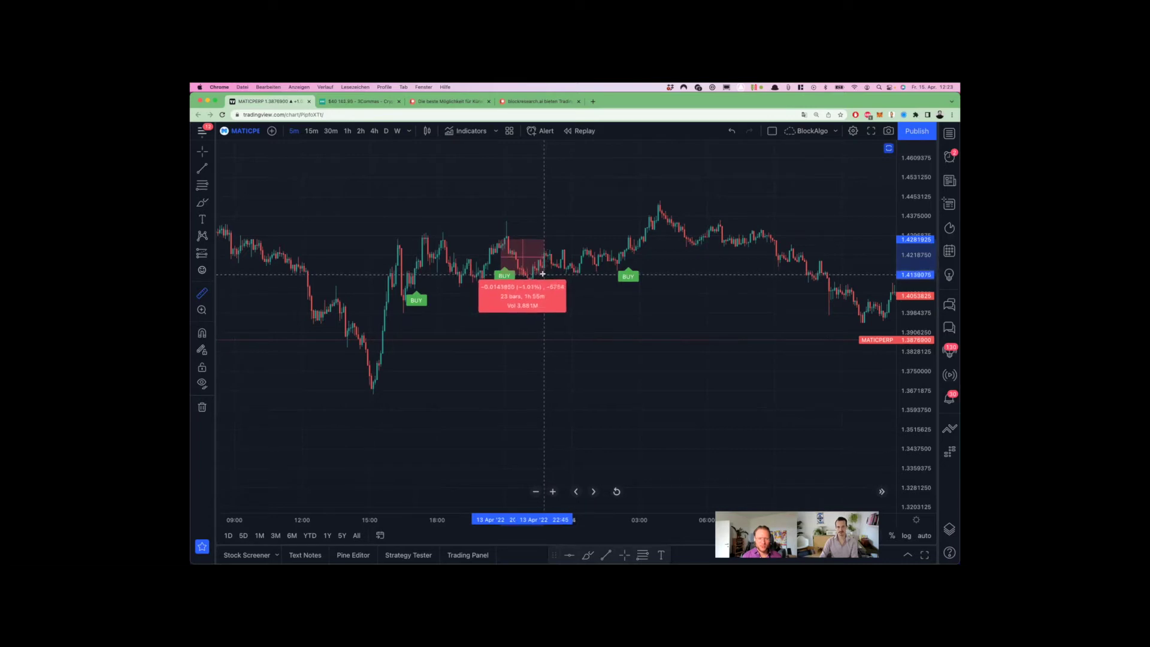
left_click(543, 274)
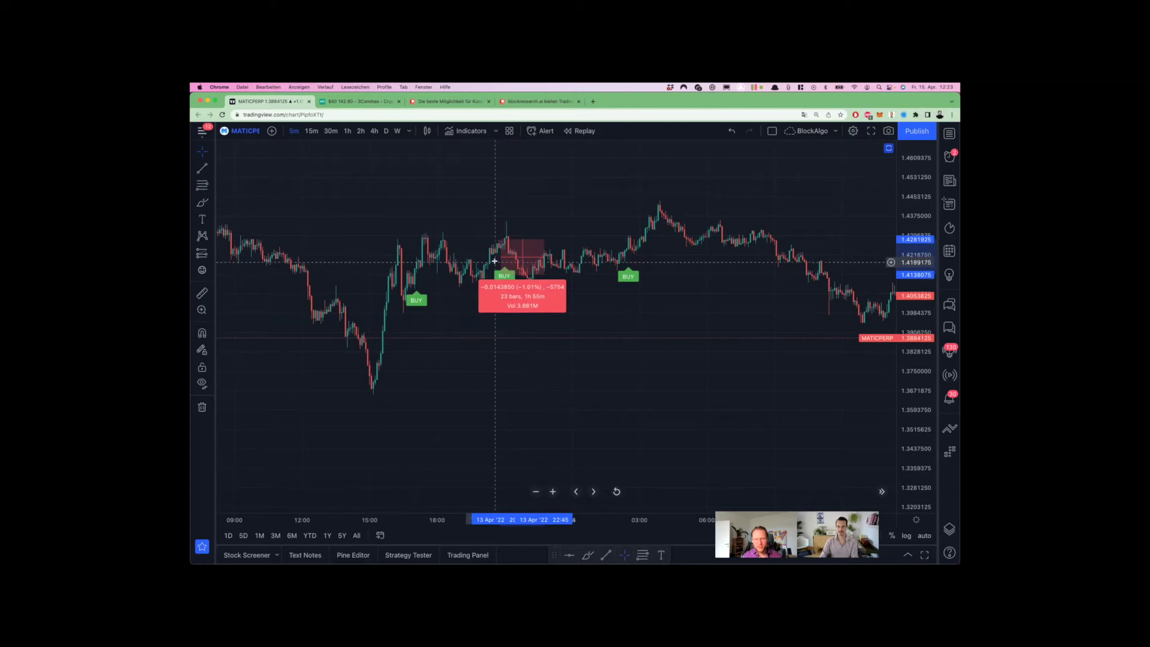
left_click(495, 261, "shift")
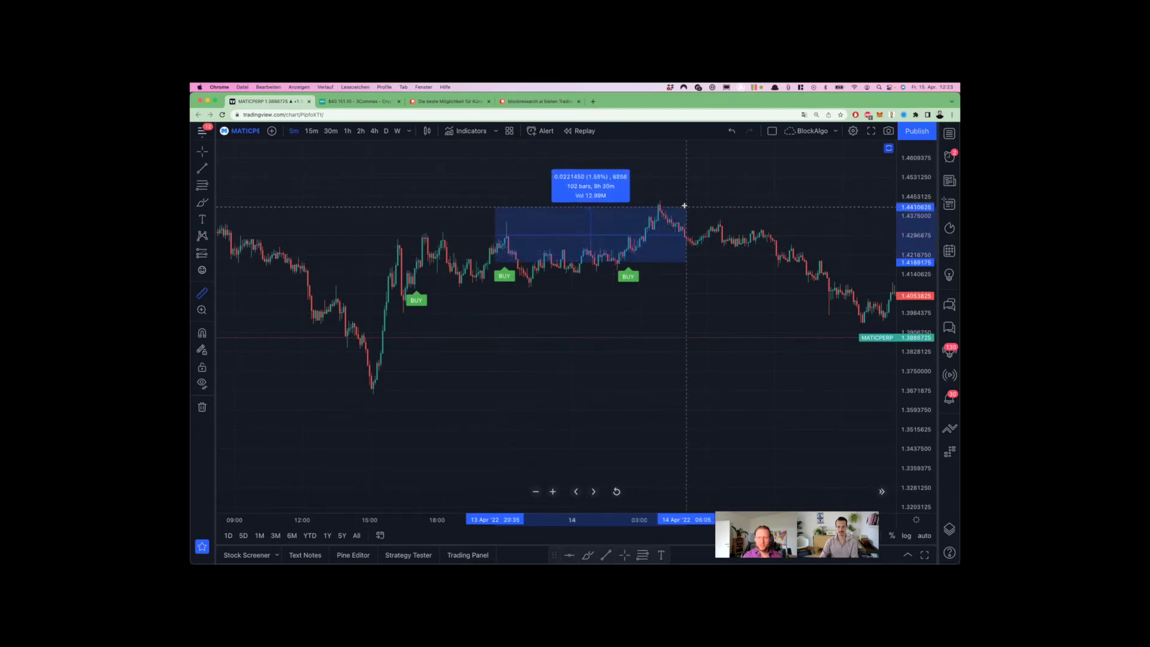
left_click(684, 206)
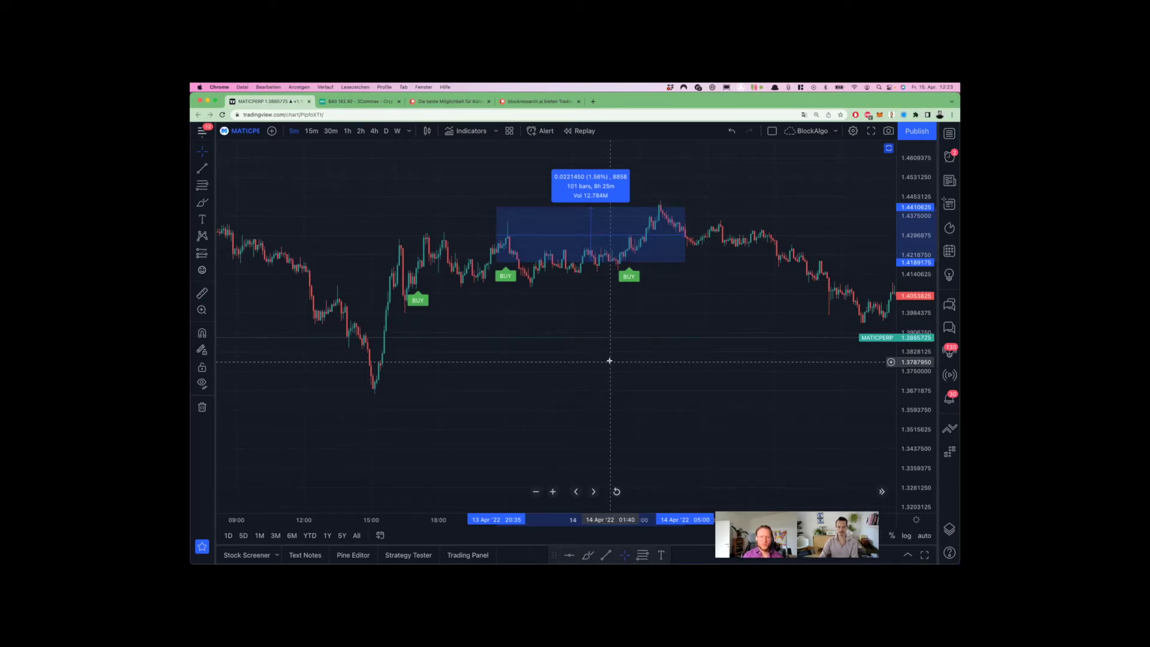
left_click(617, 335)
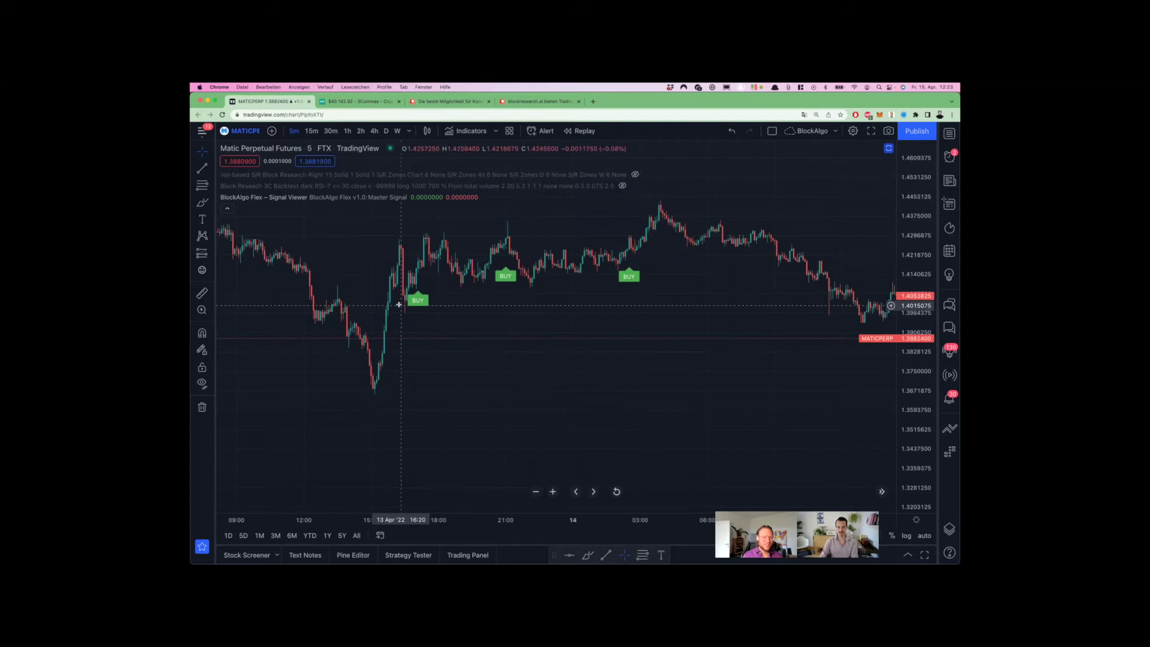
left_click(362, 101)
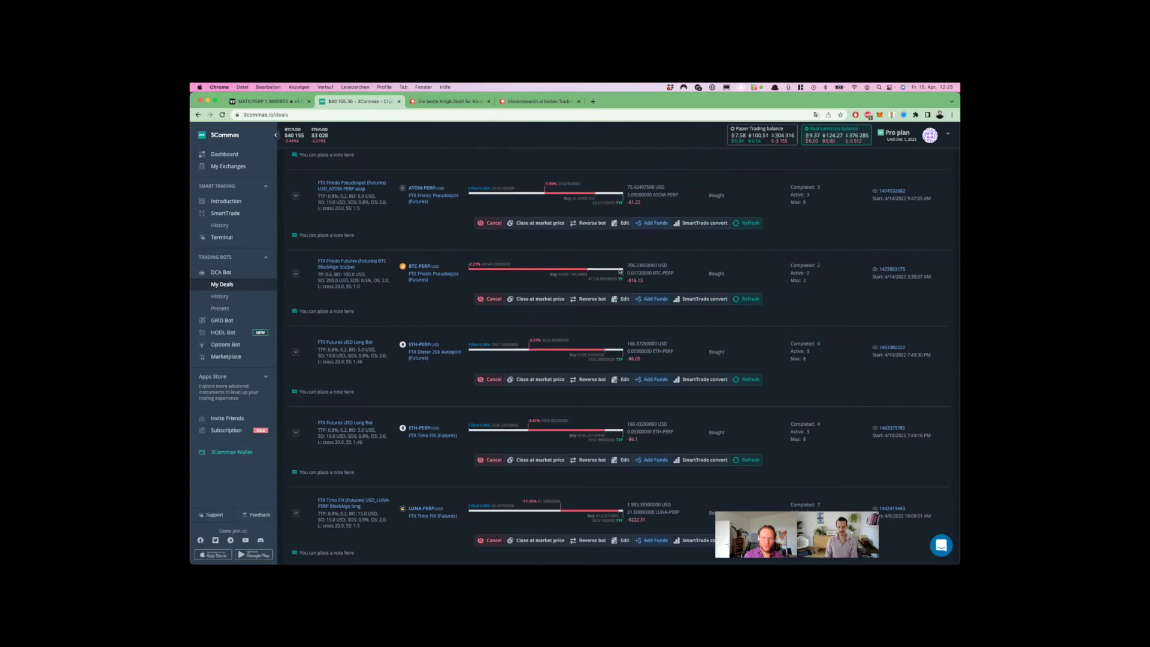
Return to the TradingView BTCPERP 5-minute chart
key("super+1")
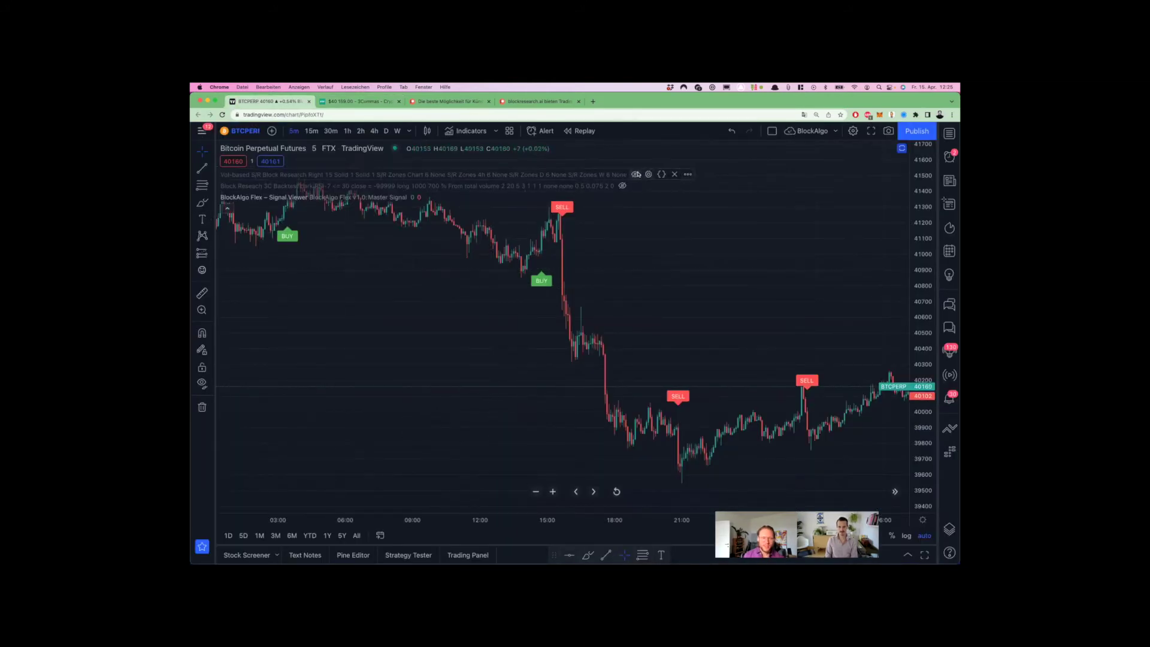
left_click(635, 174)
left_click_drag(919, 262, 927, 436)
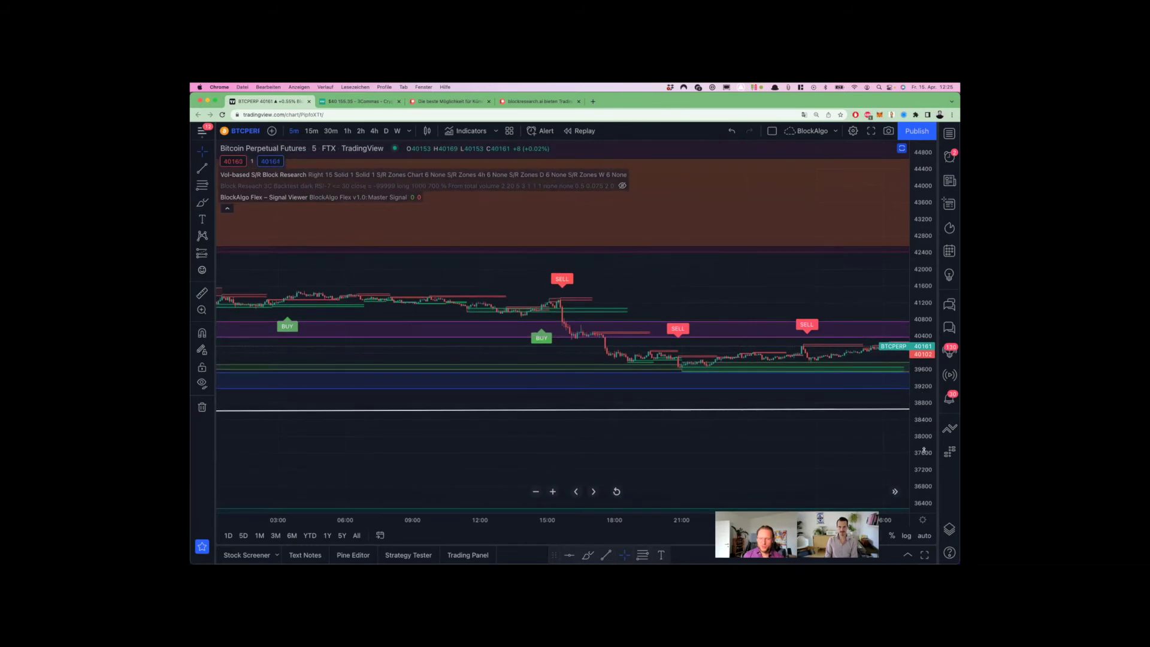
scroll(924, 451, "up", 5)
scroll(694, 340, "up", 3)
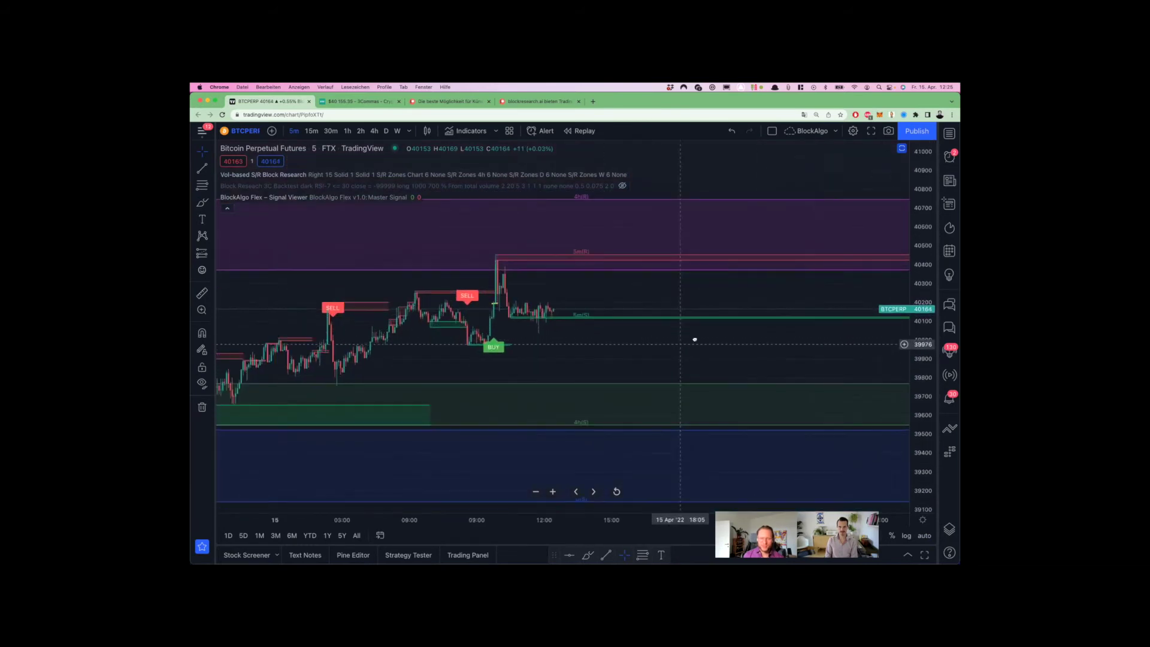
left_click_drag(694, 340, 761, 279)
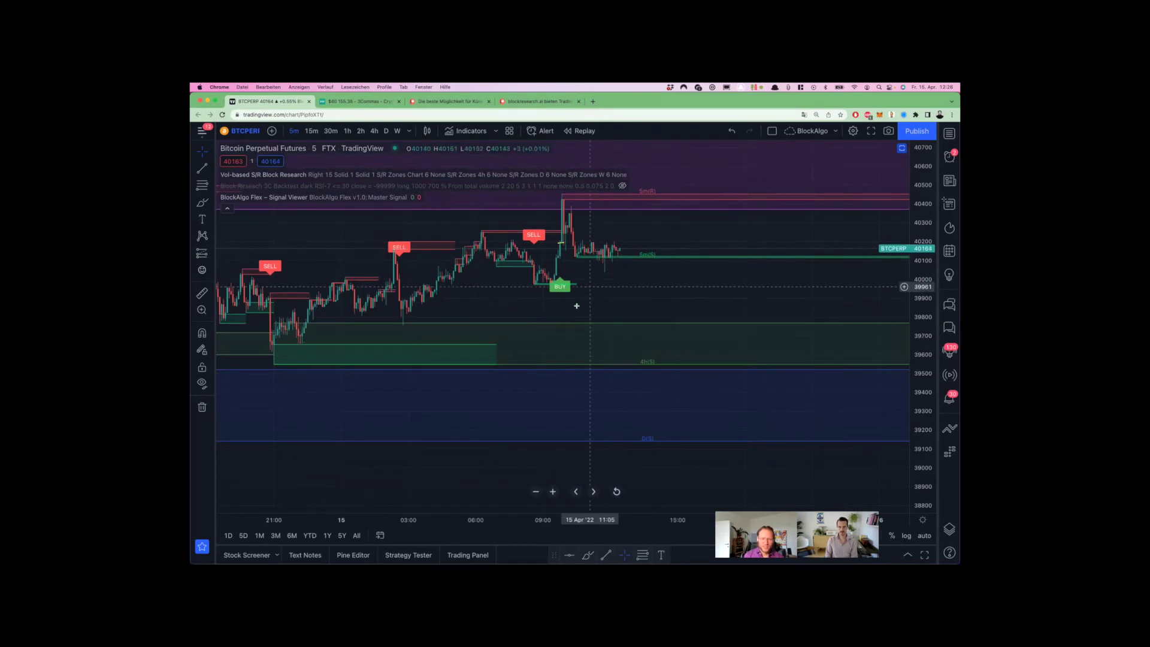
left_click_drag(923, 351, 922, 311)
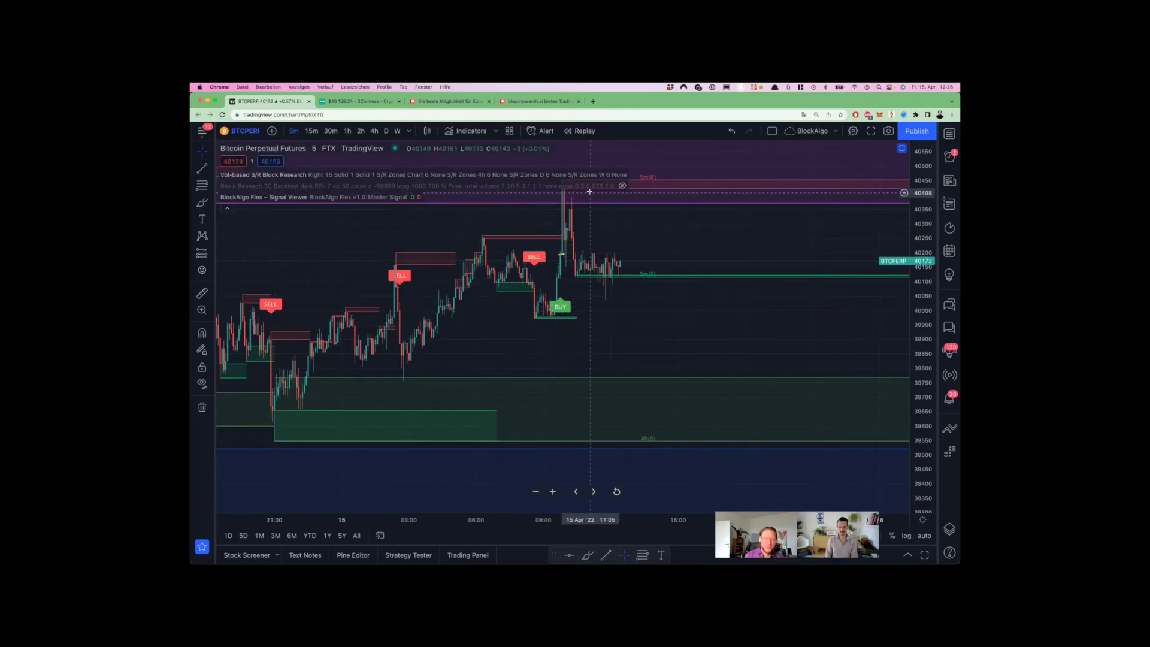
scroll(441, 242, "left", 5)
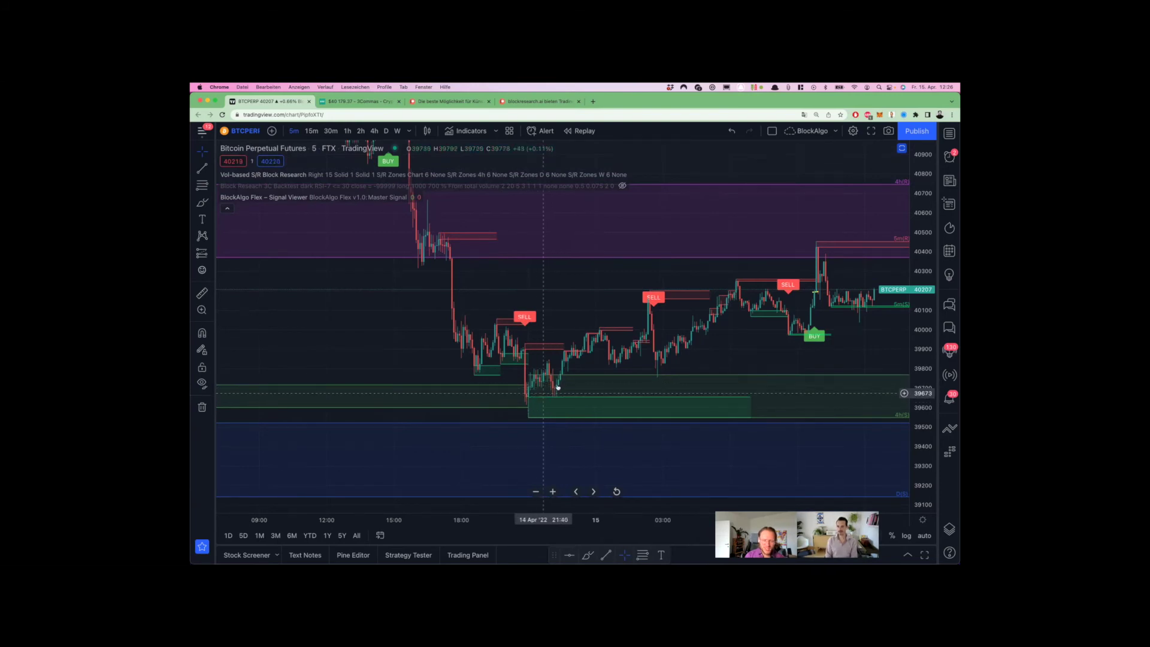
scroll(632, 365, "right", 5)
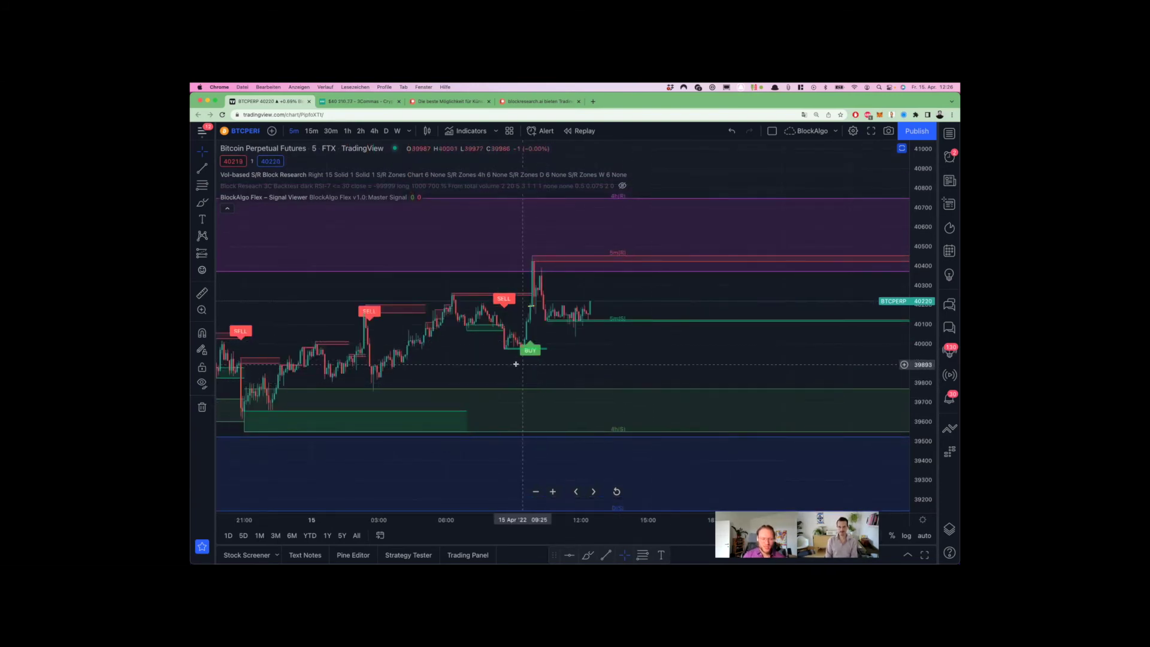
scroll(515, 362, "left", 3)
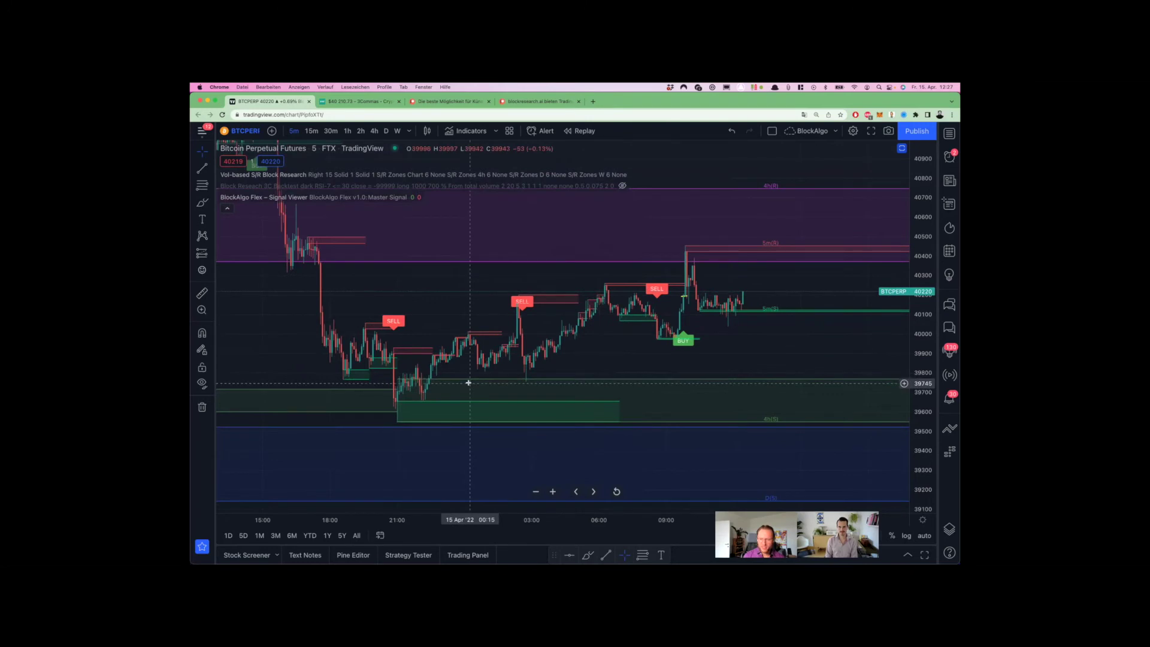
scroll(693, 331, "right", 2)
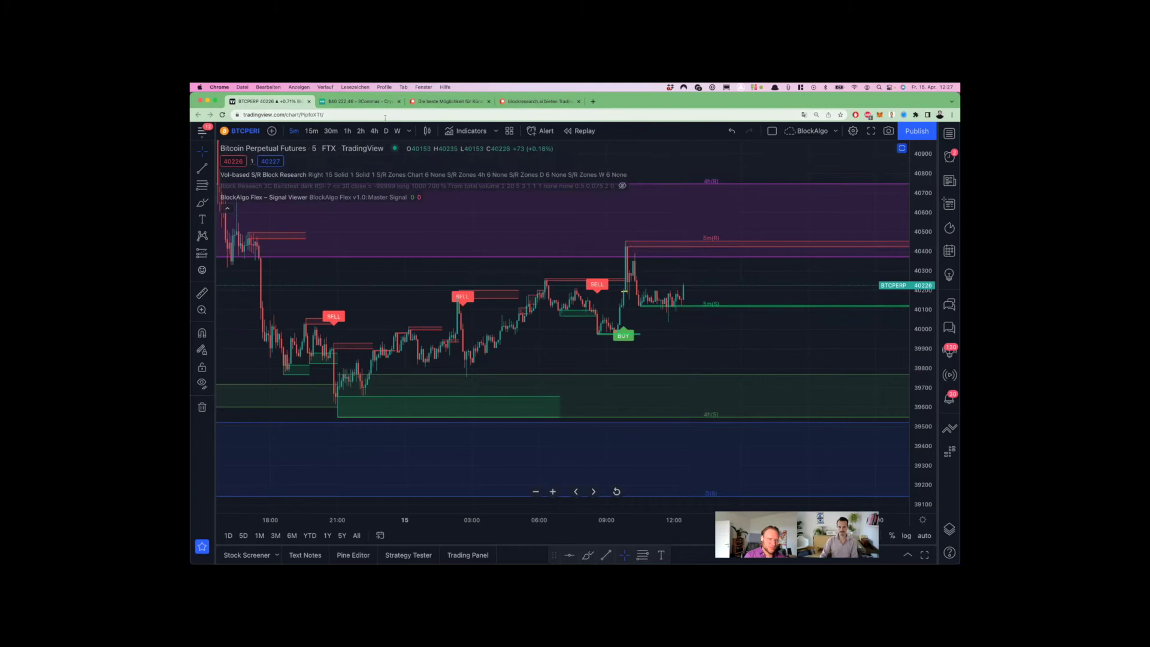
Review the BTC-PERP deal's price levels and invested amount in 3Commas, then return to the BTCPERP chart
left_click(343, 102)
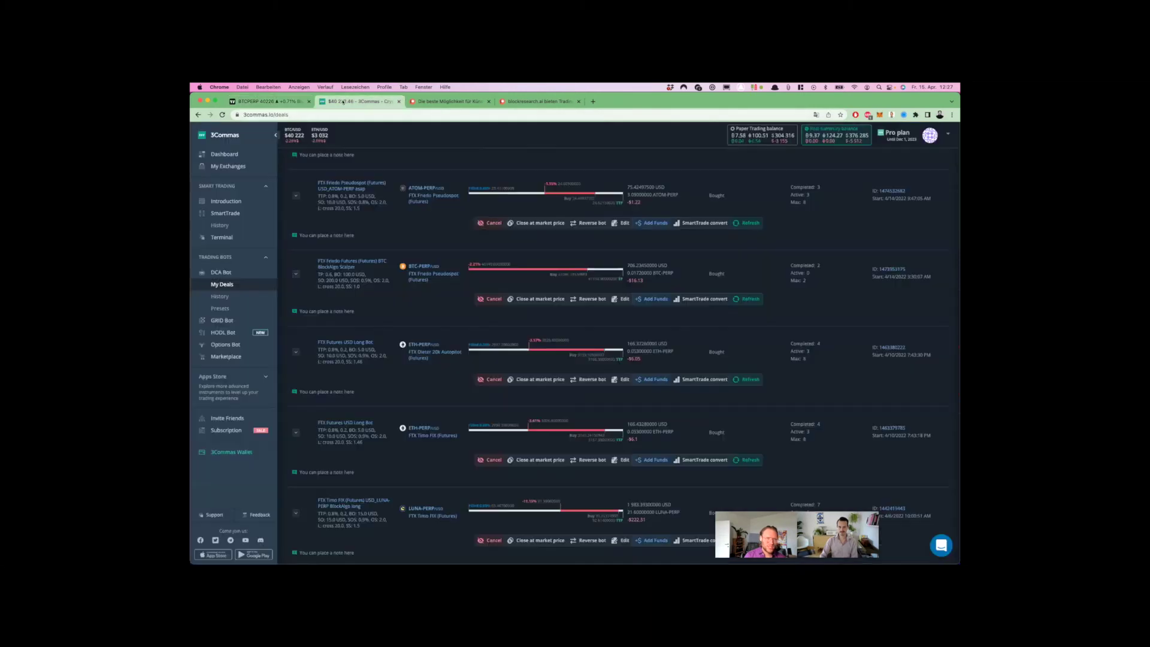
left_click_drag(587, 281, 612, 279)
left_click(607, 282)
left_click_drag(627, 266, 639, 265)
left_click(651, 265)
left_click(257, 101)
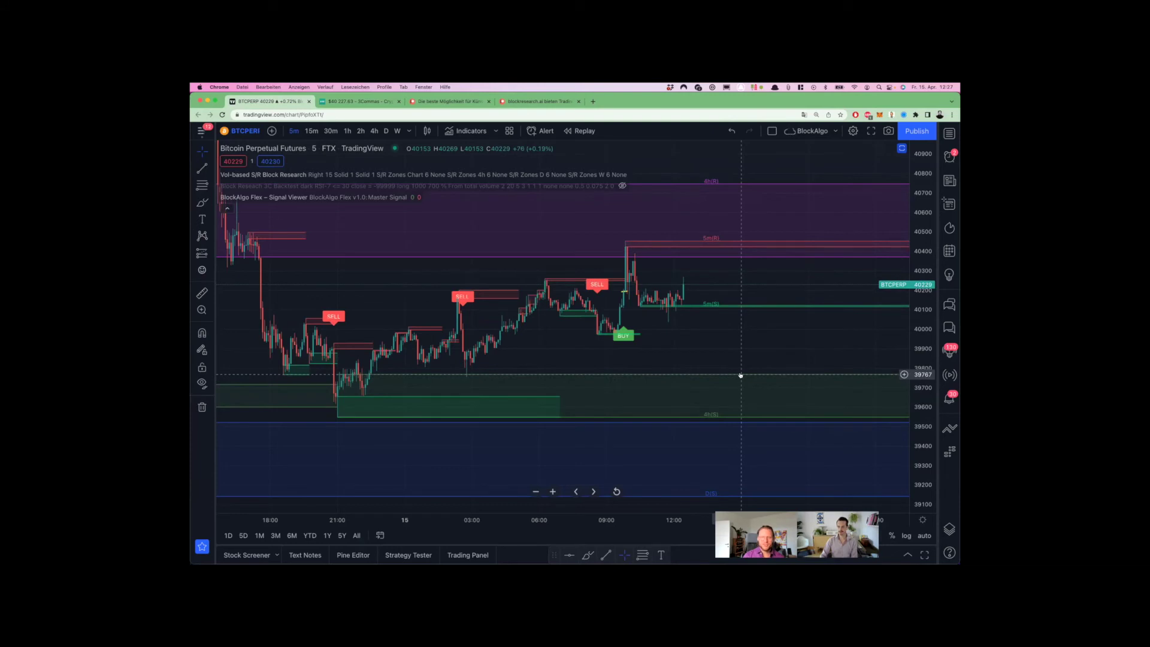
Add 1000 USD to the BTC-PERP BlockAlgo Scalper deal as a limit order priced 397
left_click(357, 100)
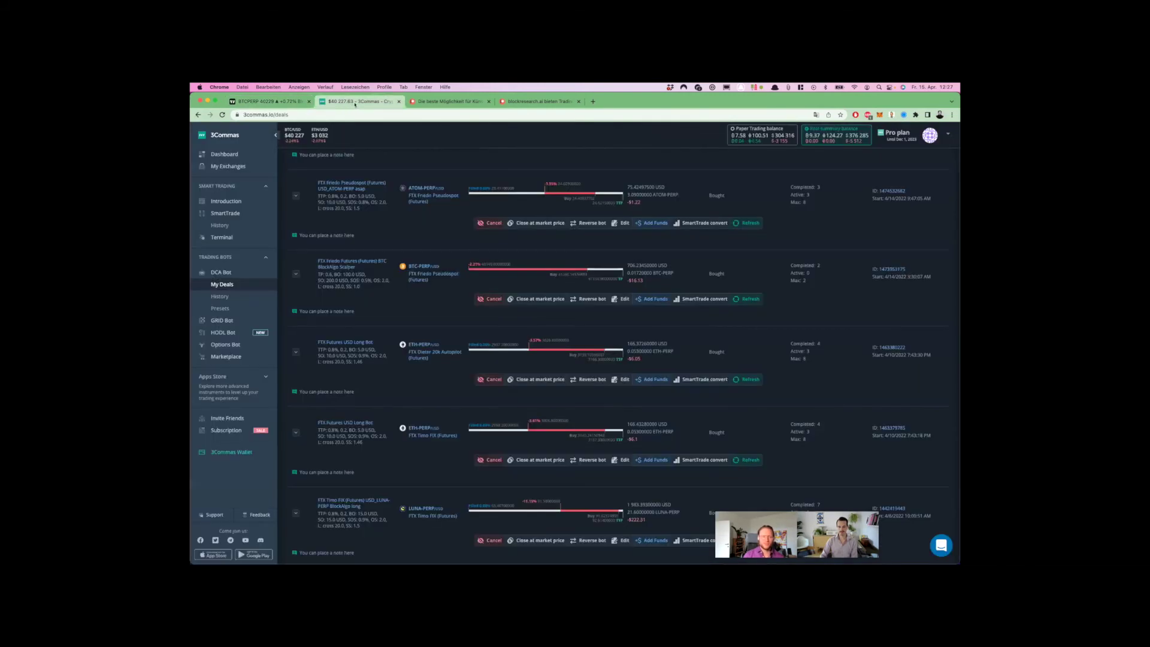
left_click(657, 300)
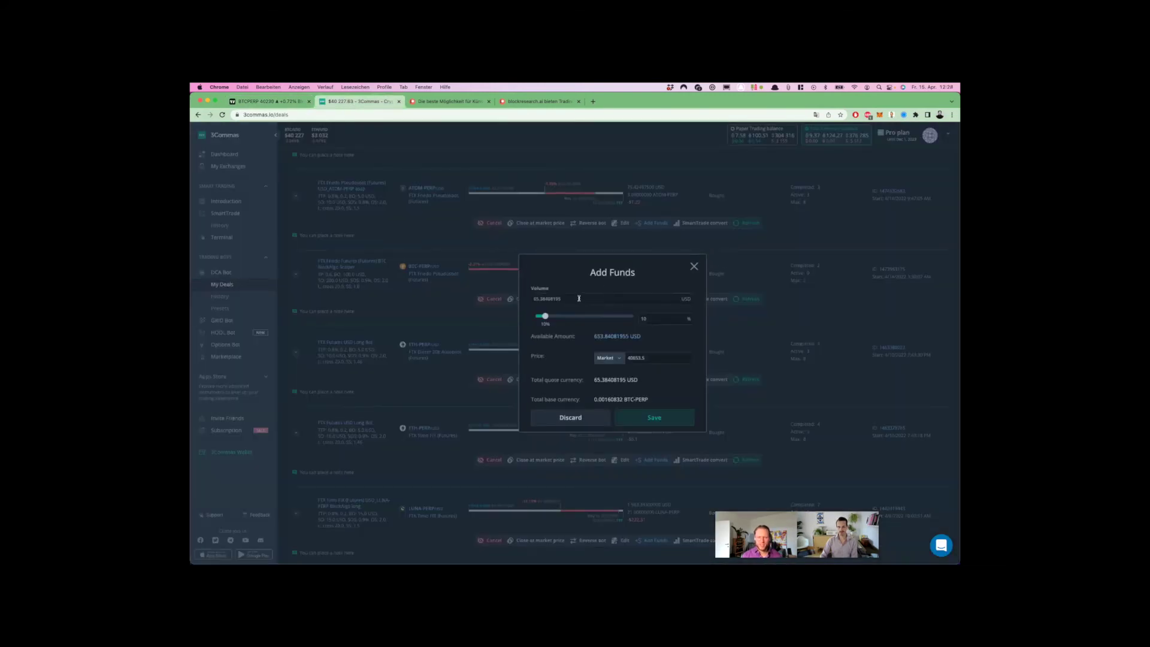
double_click(579, 298)
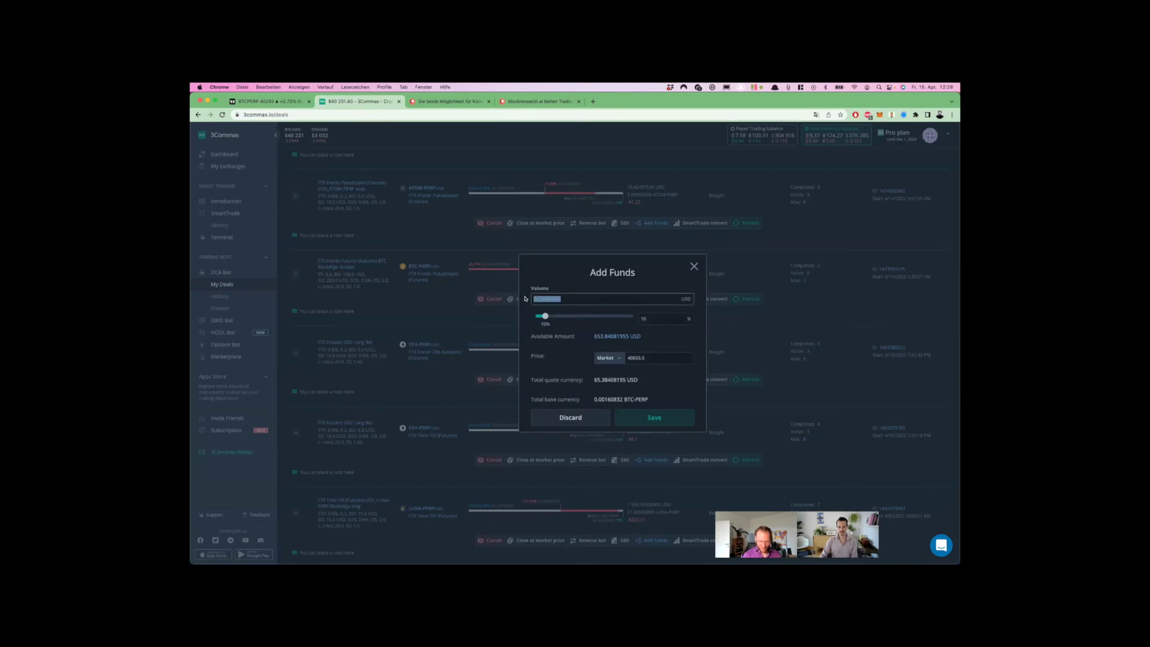
type("1000")
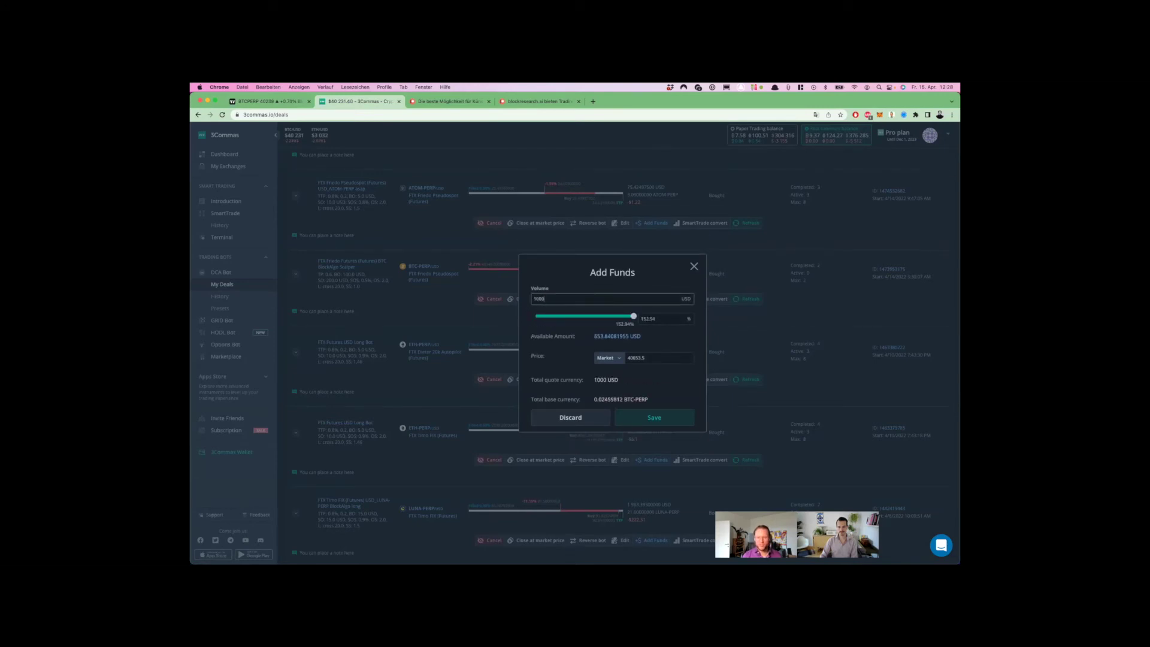
left_click(606, 357)
left_click(606, 378)
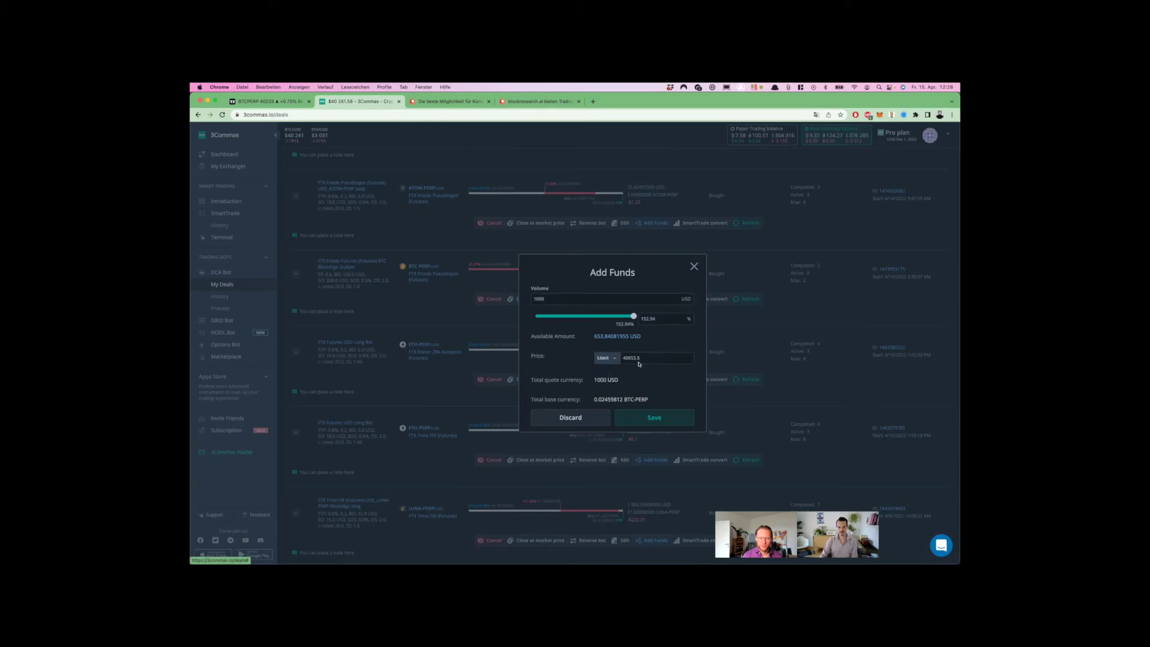
double_click(638, 358)
type("3")
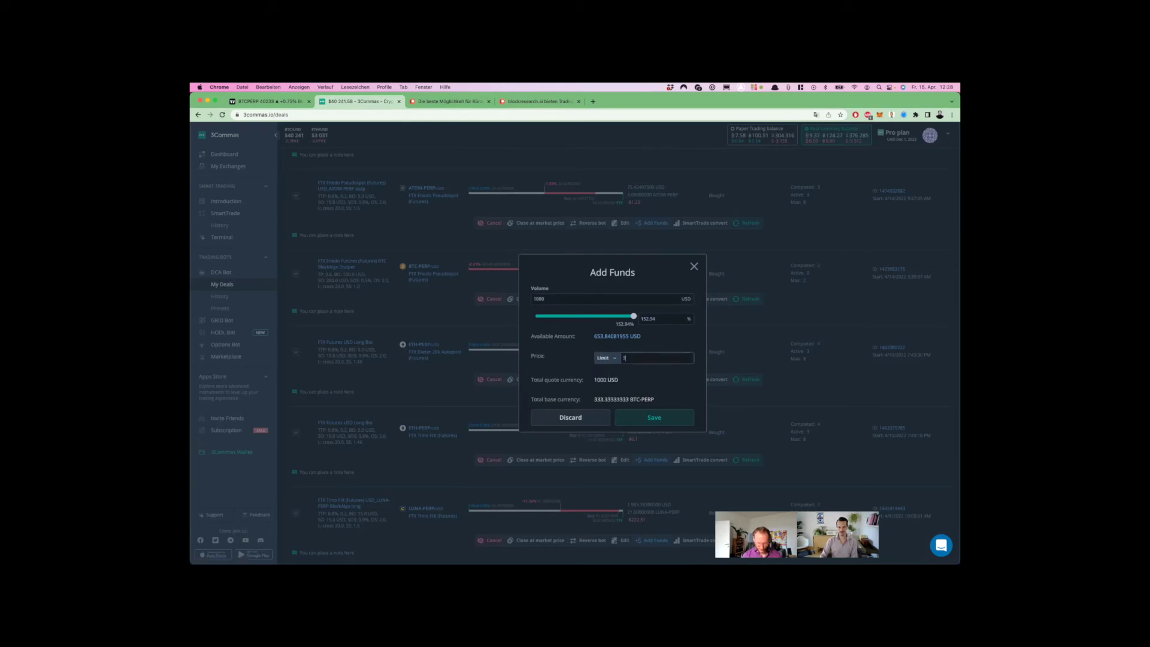
type("9767")
left_click(643, 416)
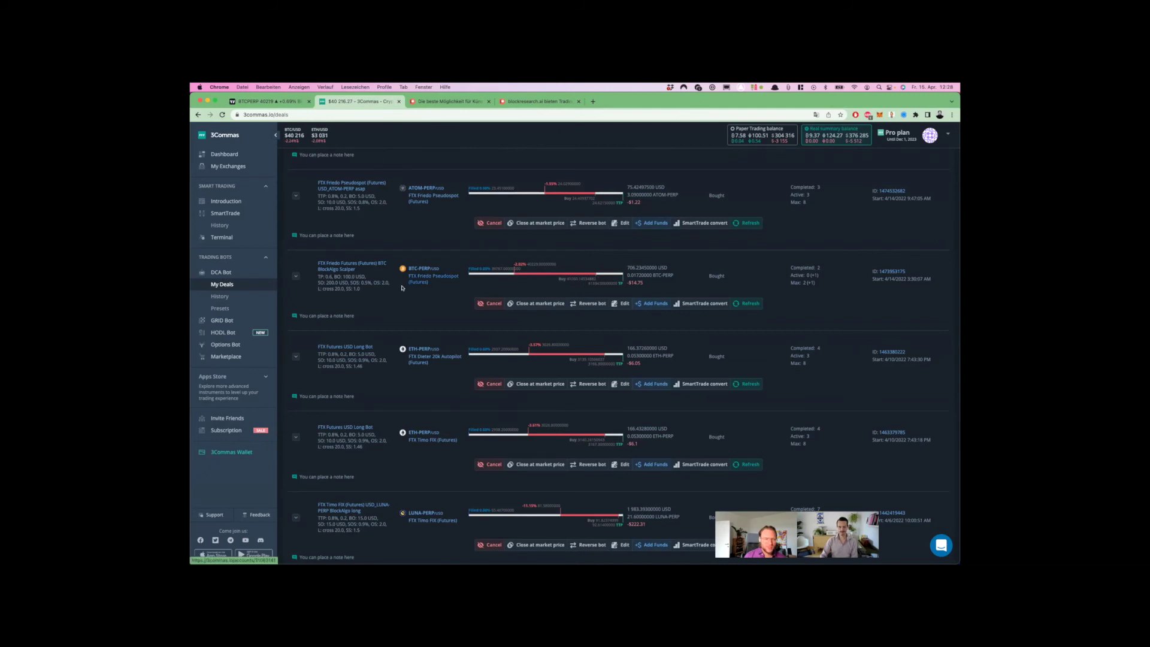
Review the BTC-PERP deal's bot BlockAlgo deal start signal, then bring up the blockresearch Patreon tiers
left_click(402, 288)
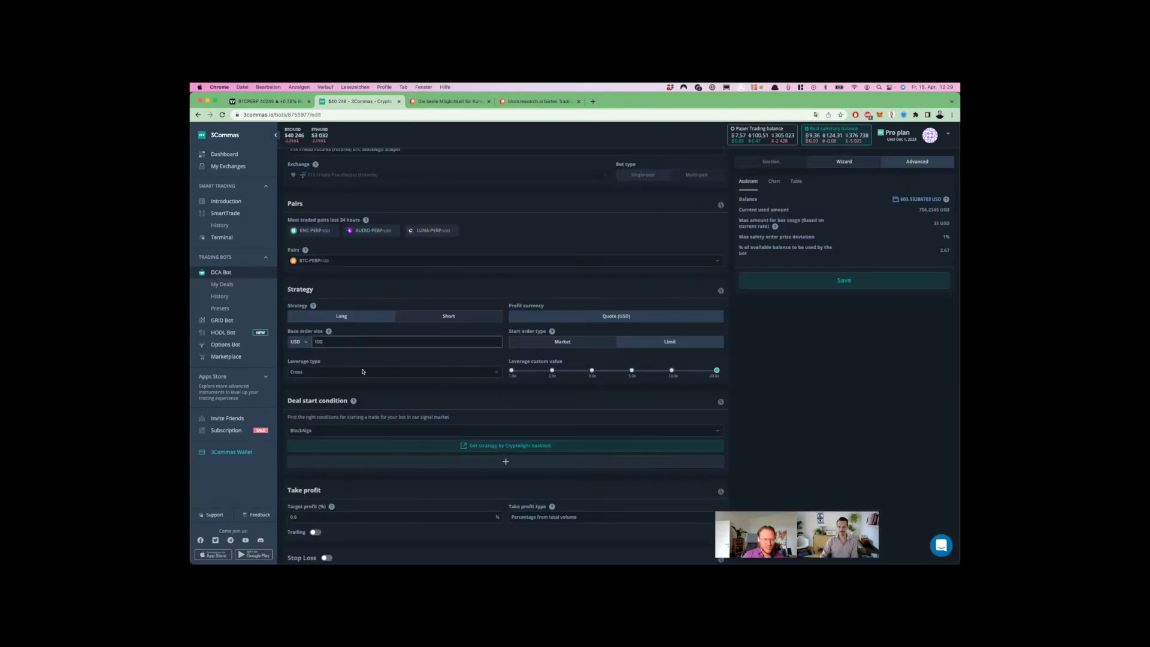
scroll(362, 371, "down", 5)
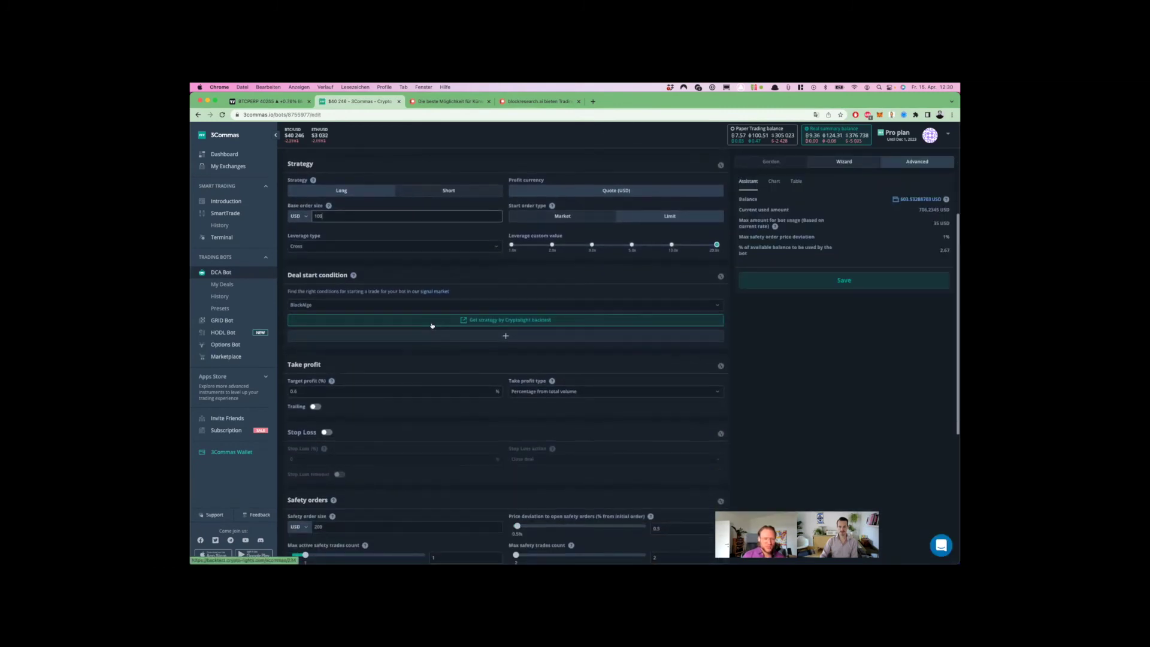
left_click(322, 305)
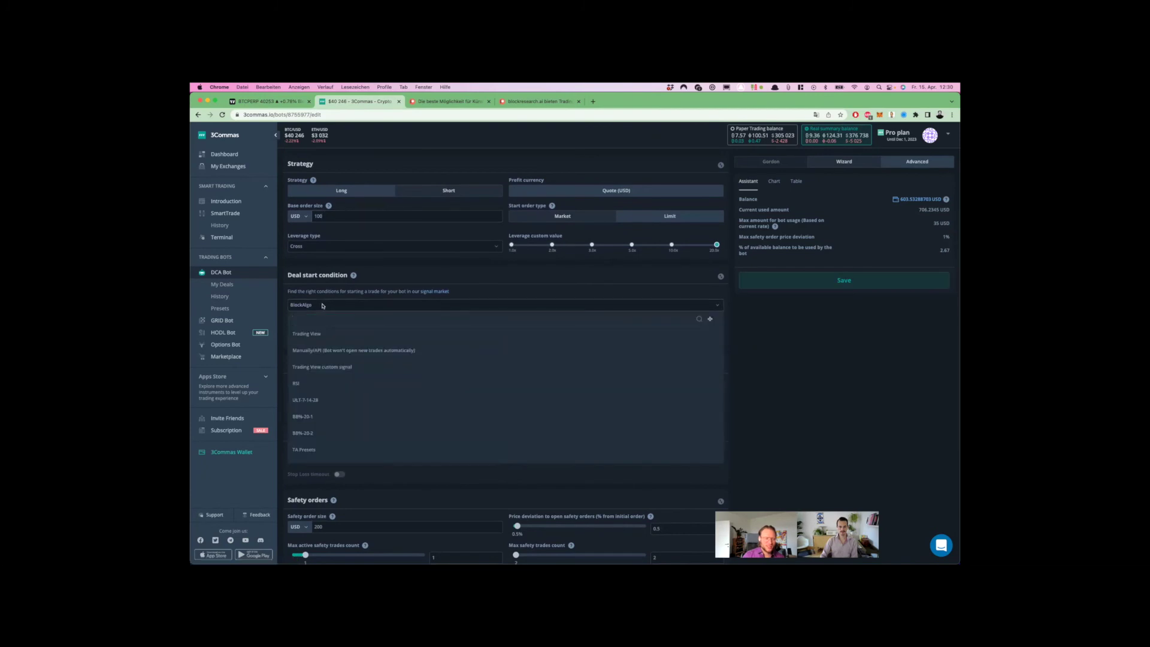
left_click(535, 101)
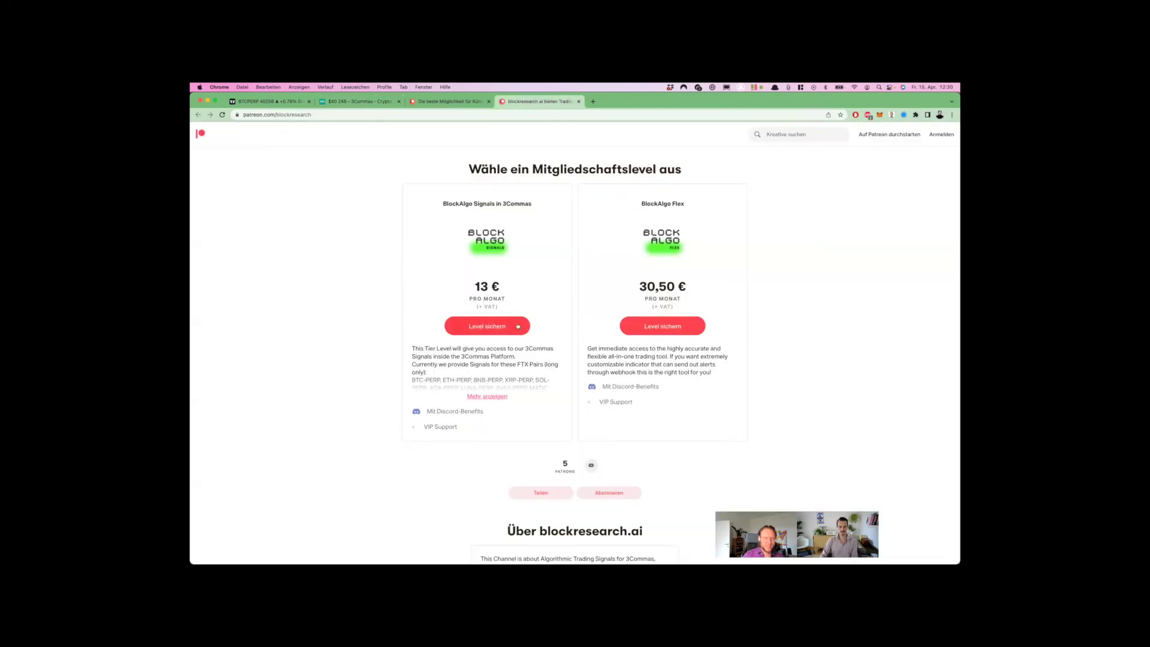
Close the bot's signal source list unchanged and return to the Patreon BlockAlgo Signals tier
left_click(359, 101)
left_click(489, 306)
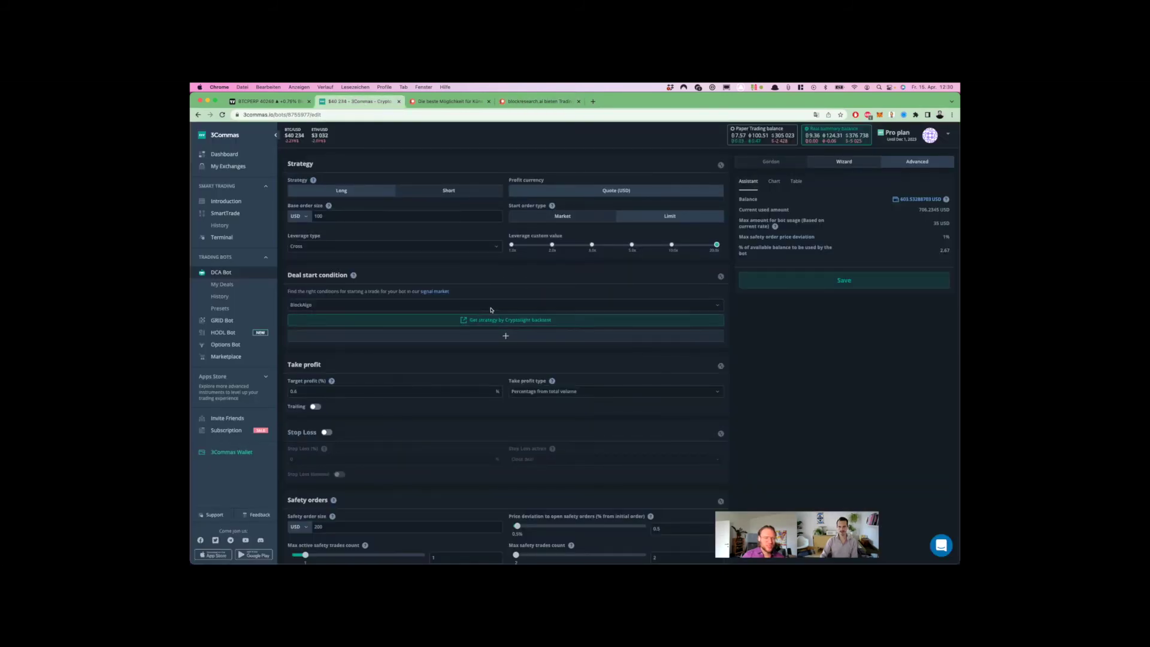
key("super+4")
scroll(416, 345, "down", 1)
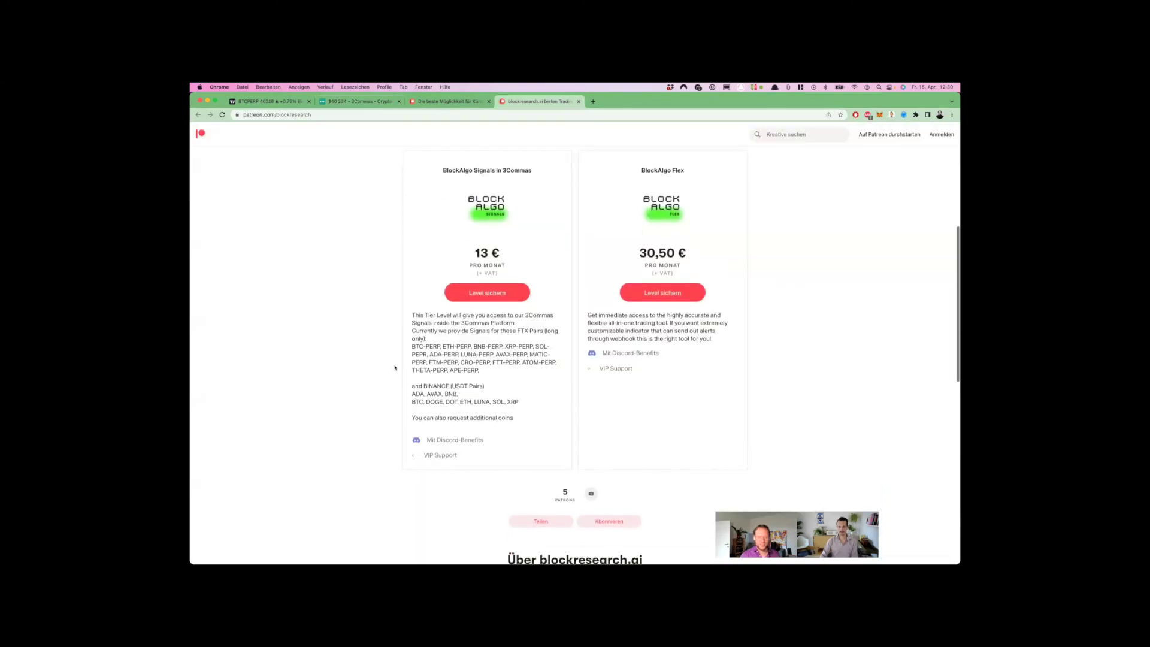
Highlight the supported FTX pairs, Binance coins and the extra-coin request note, then return to 3Commas
left_click_drag(411, 345, 480, 370)
left_click_drag(406, 393, 531, 404)
triple_click(418, 415)
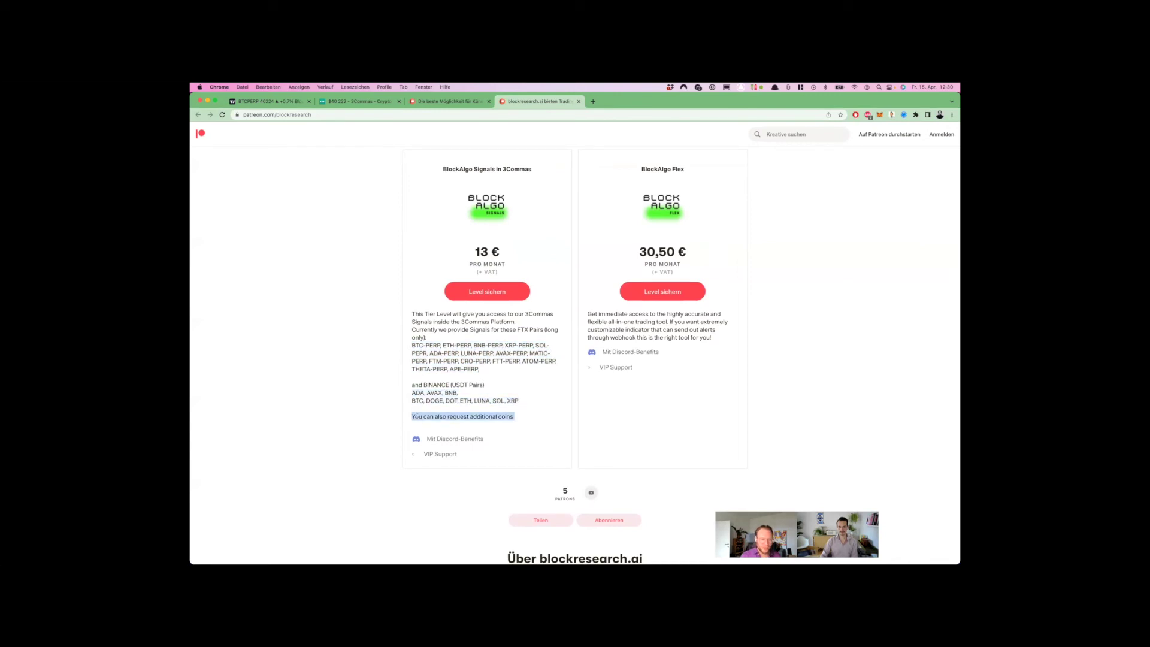
key("super+2")
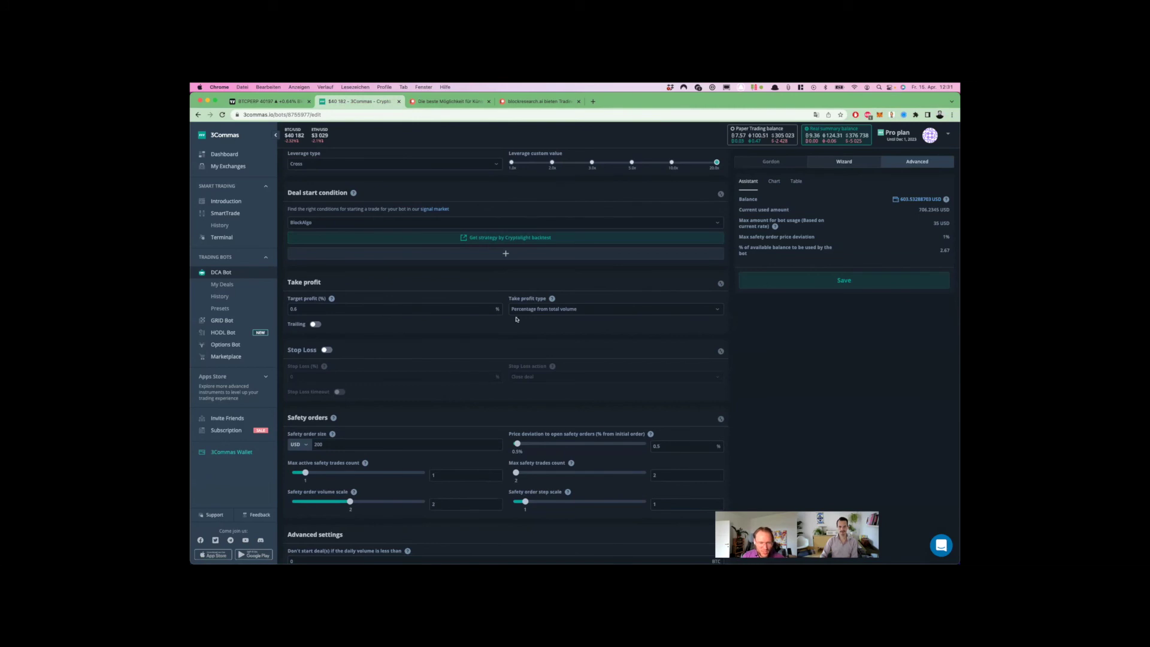
scroll(419, 299, "down", 3)
mouse_move(326, 272)
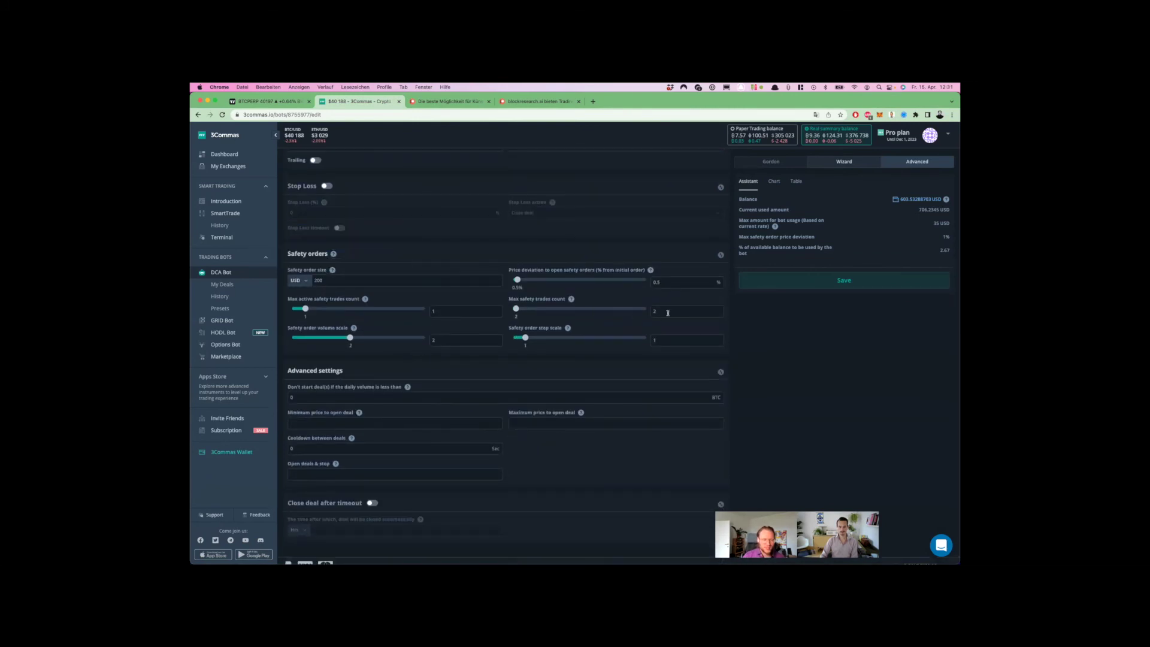
double_click(668, 312)
double_click(454, 341)
left_click(795, 182)
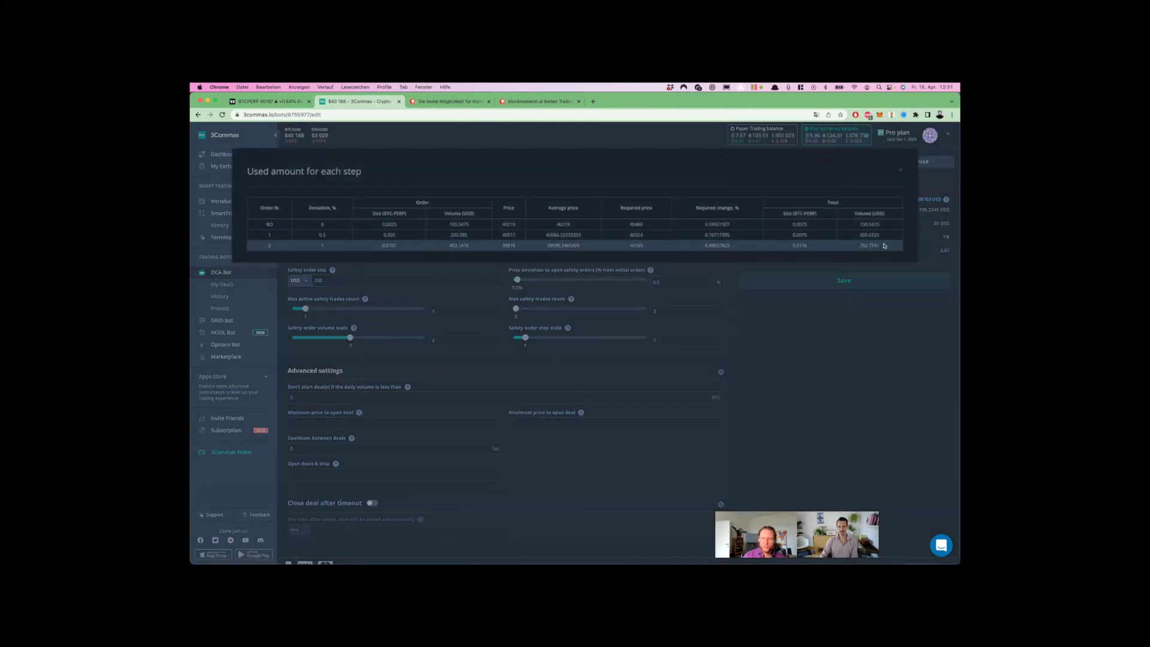
left_click_drag(884, 246, 839, 246)
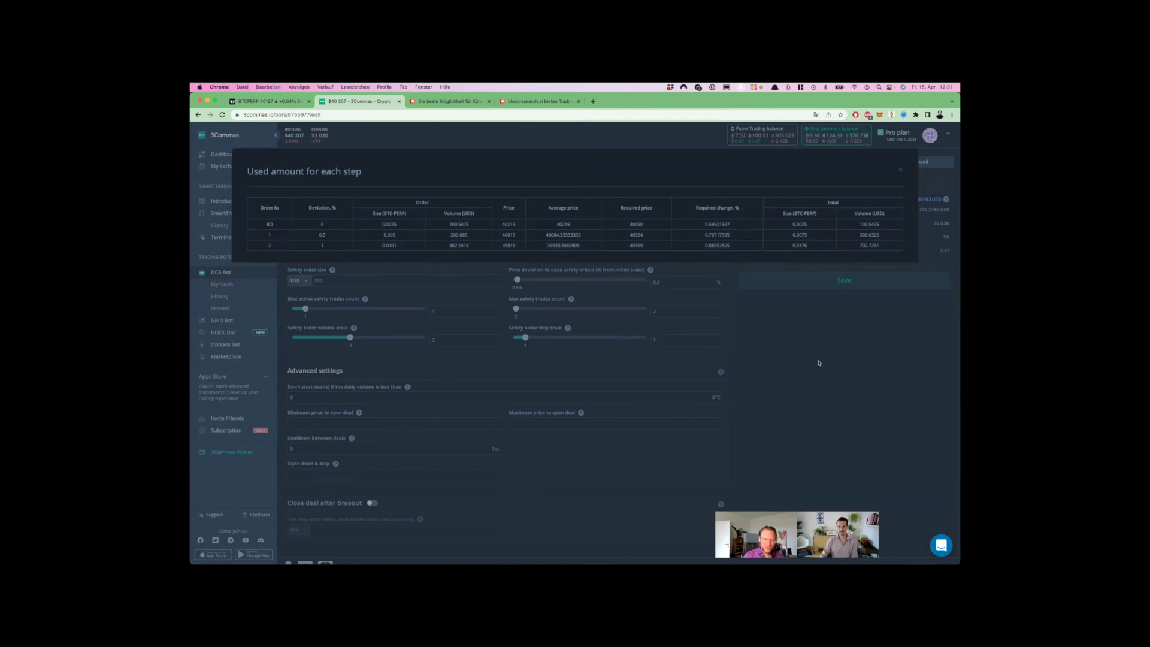
left_click(518, 328)
scroll(518, 328, "up", 5)
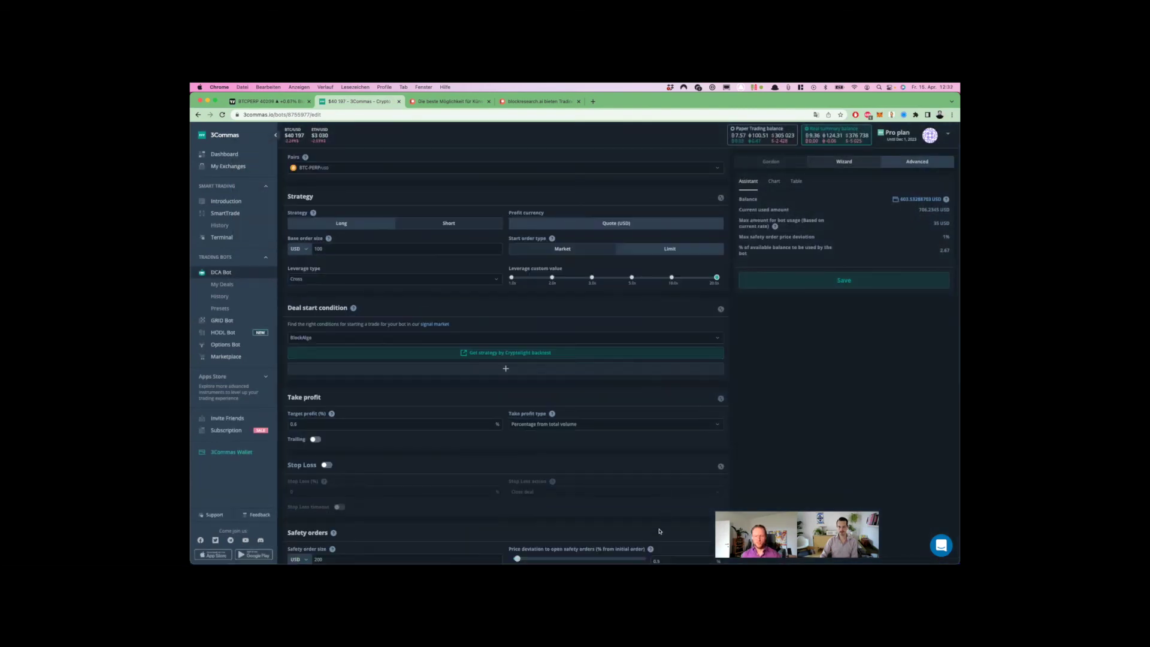